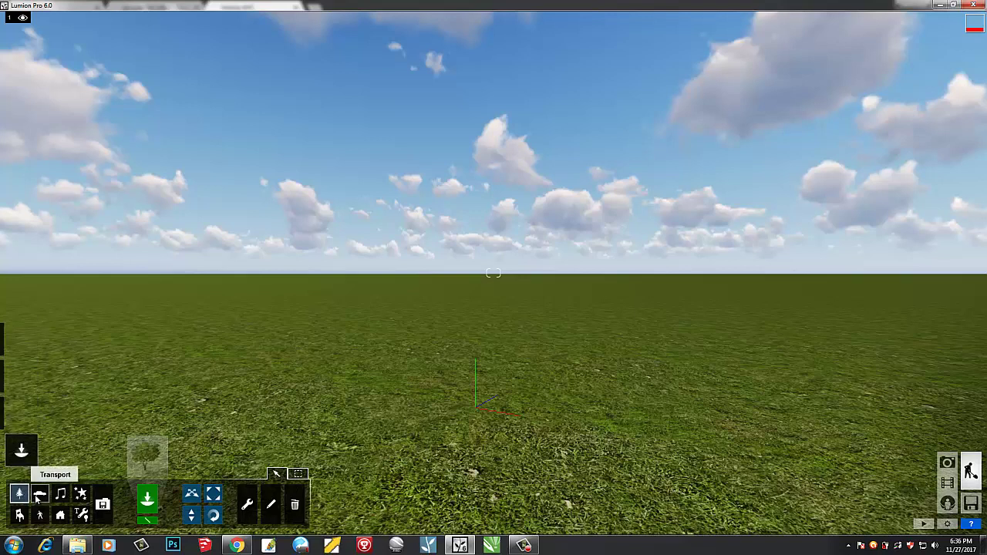
# Step: Open the Nature Library and look through every page of its first tree category
pyautogui.click(37, 498)
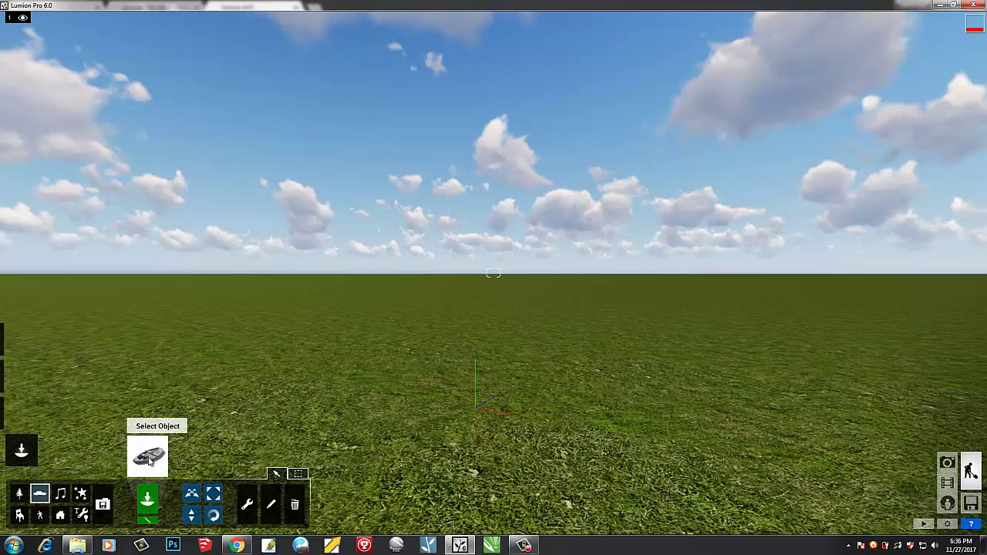
pyautogui.click(18, 494)
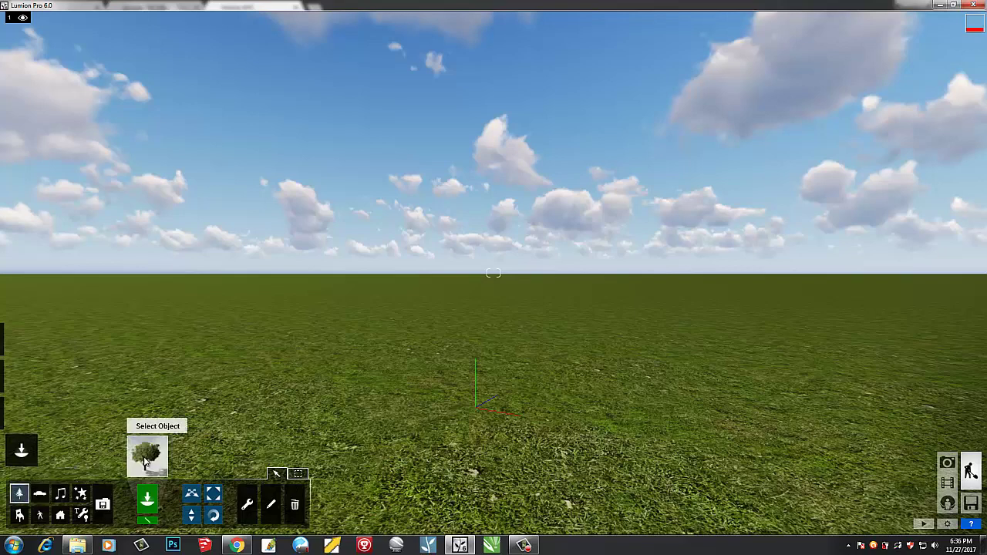
pyautogui.click(148, 454)
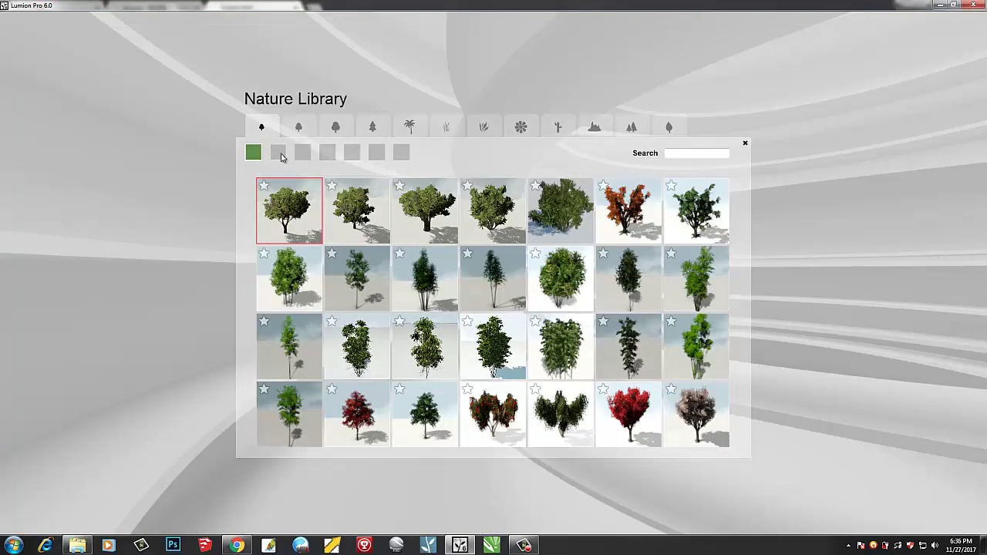
pyautogui.click(278, 153)
pyautogui.click(303, 153)
pyautogui.click(328, 152)
pyautogui.click(352, 153)
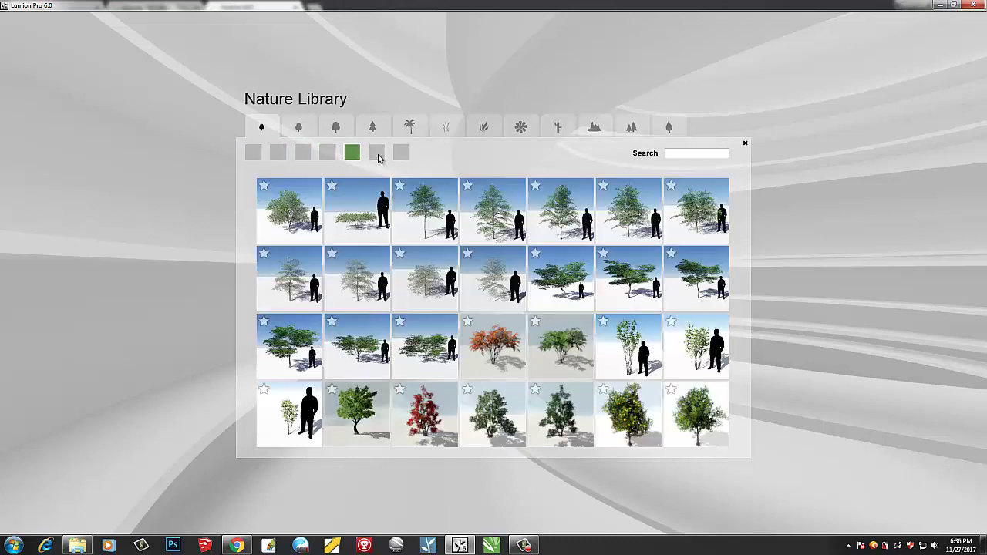
pyautogui.click(377, 153)
pyautogui.click(402, 154)
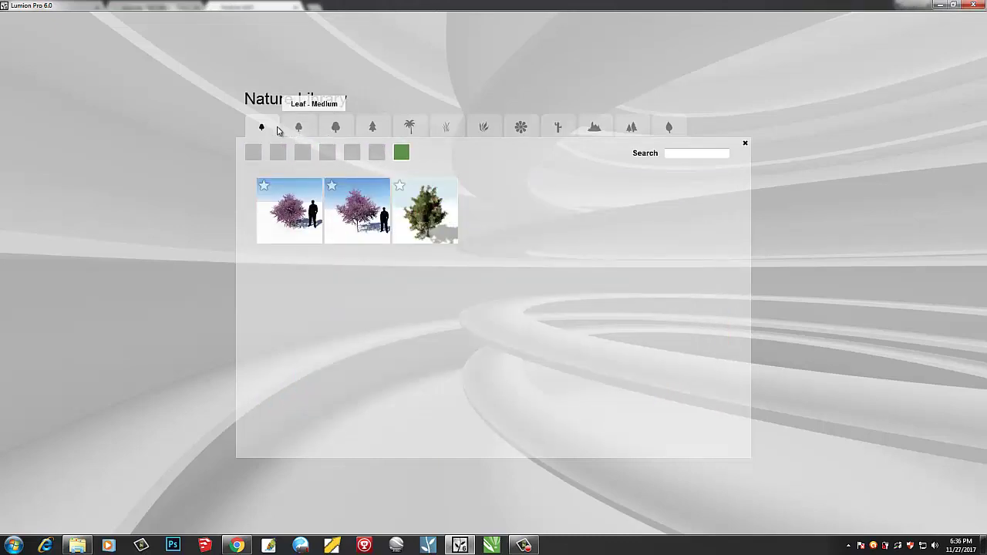
# Step: Examine the other Nature Library categories, including medium leaf trees, palms, plants, rocks and tree clusters, and close the library
pyautogui.click(298, 128)
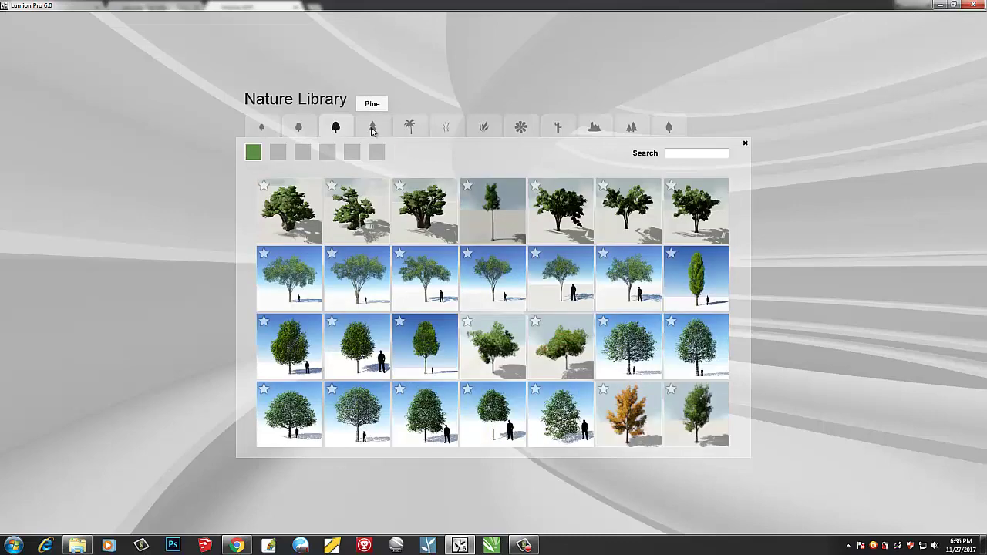
pyautogui.click(411, 131)
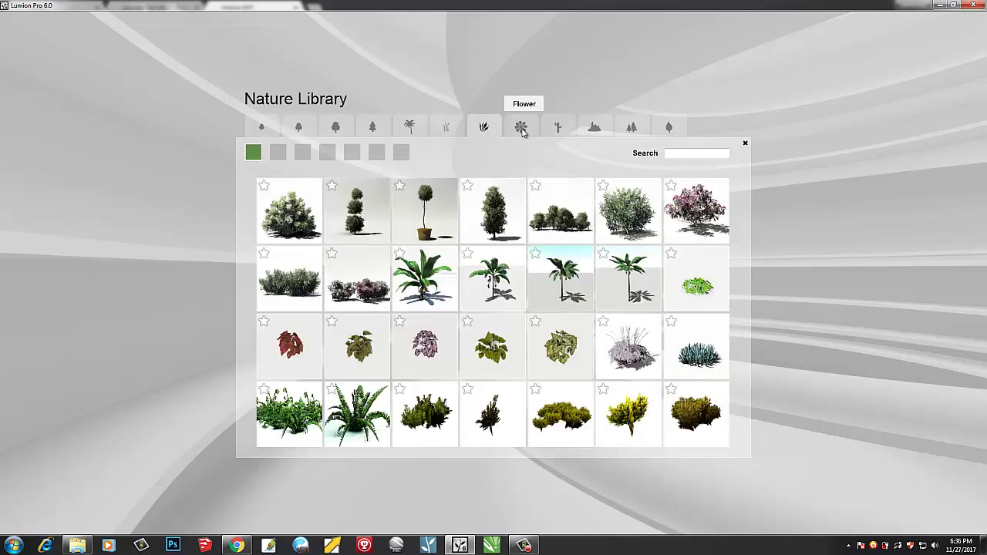
pyautogui.click(572, 130)
pyautogui.click(595, 127)
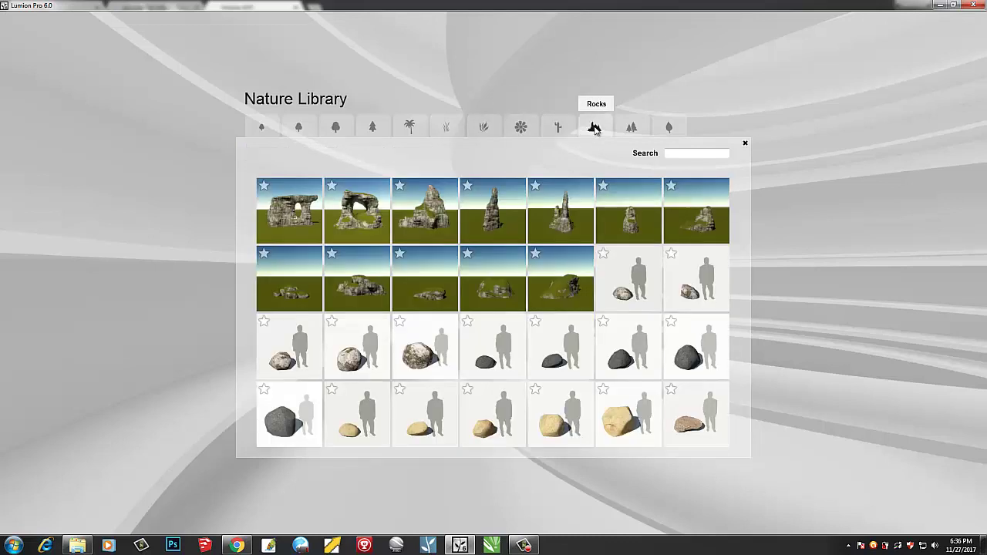
pyautogui.click(631, 127)
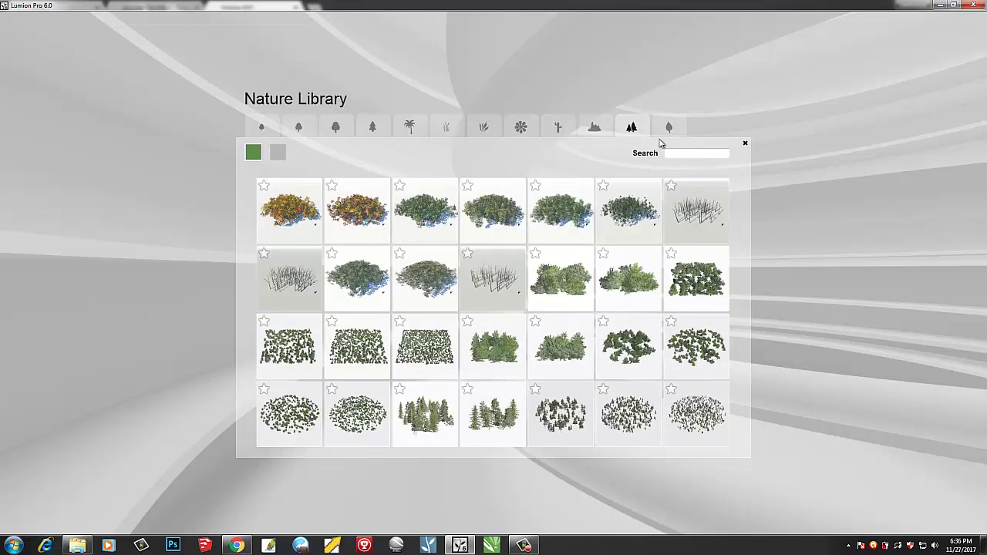
pyautogui.click(745, 143)
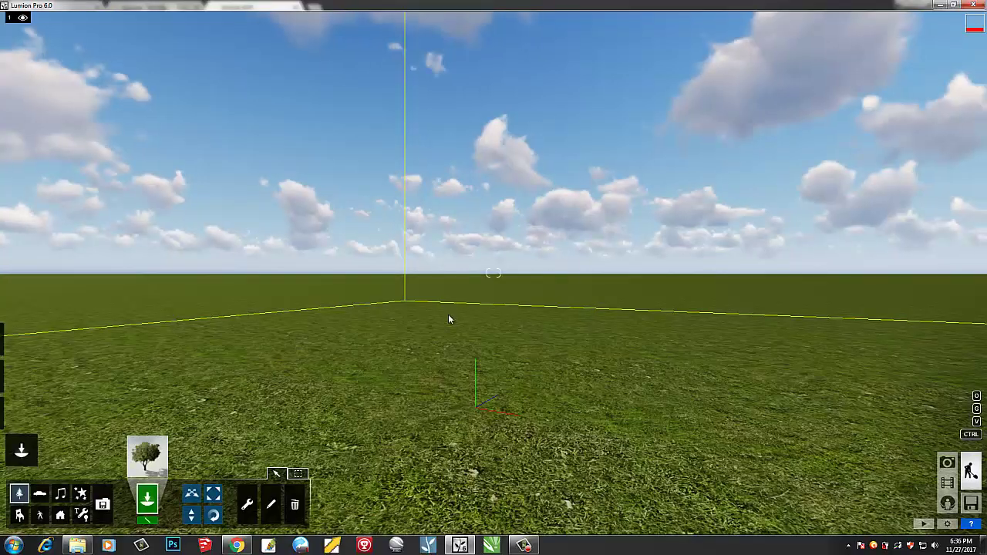
# Step: Open the Transport Library and examine the boats, buses, cars, construction vehicles and sports cars
pyautogui.click(39, 495)
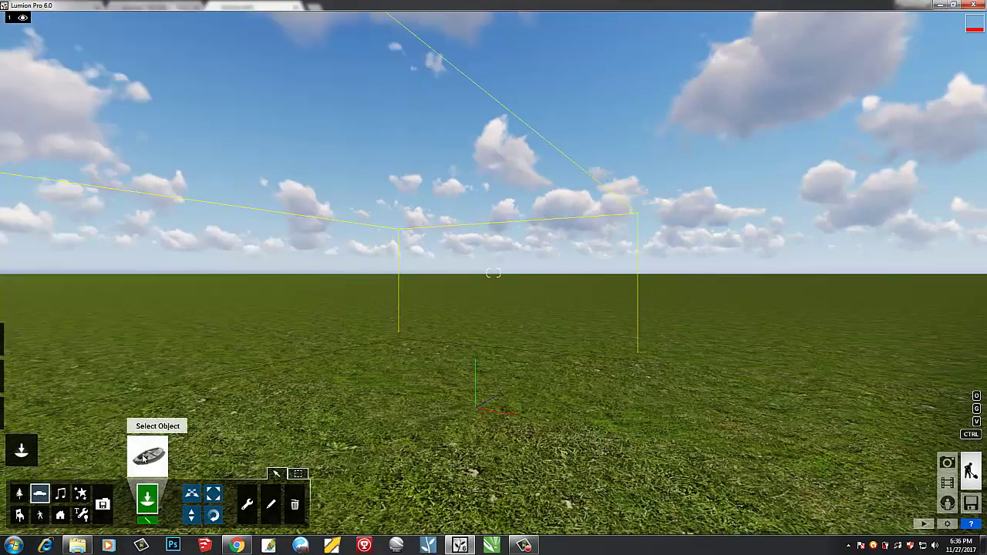
pyautogui.click(148, 455)
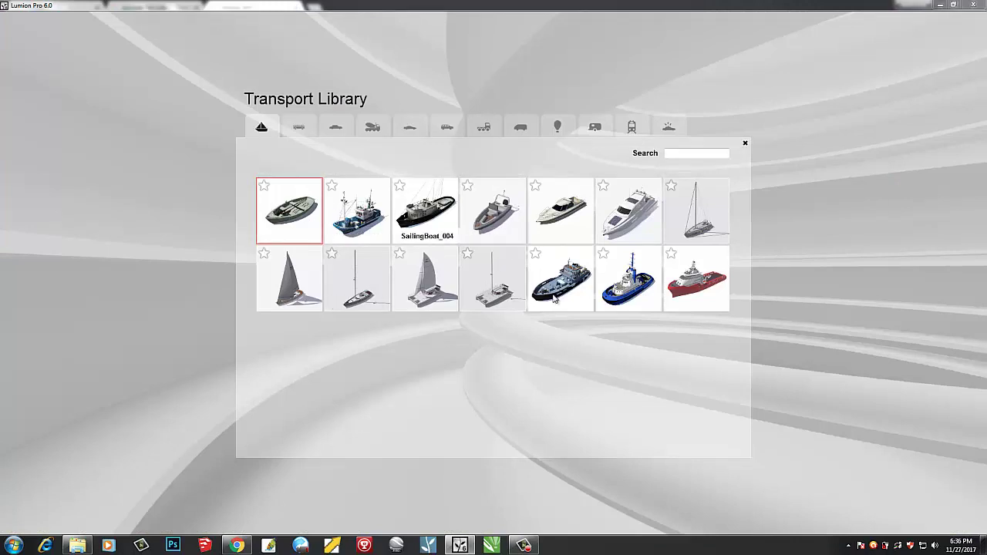
pyautogui.click(298, 127)
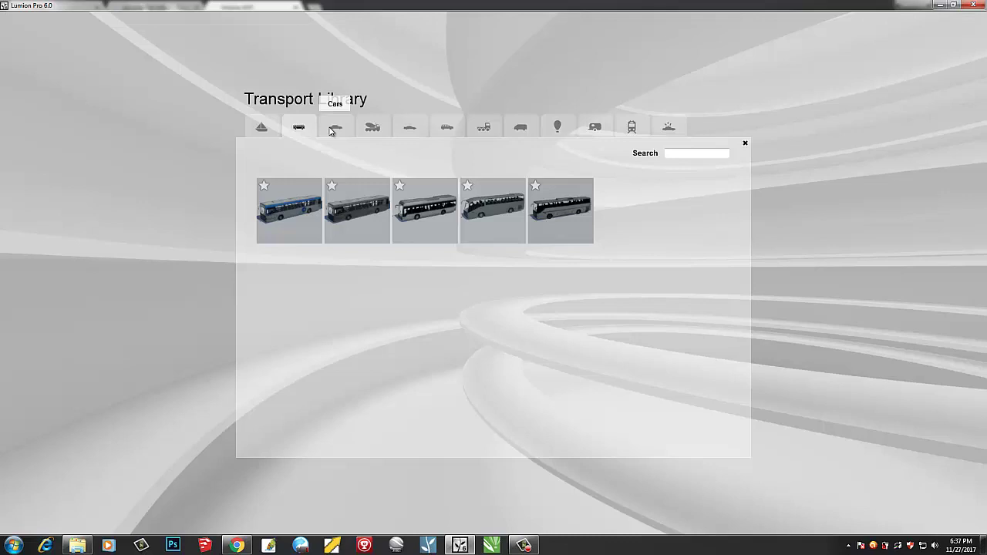
pyautogui.click(342, 135)
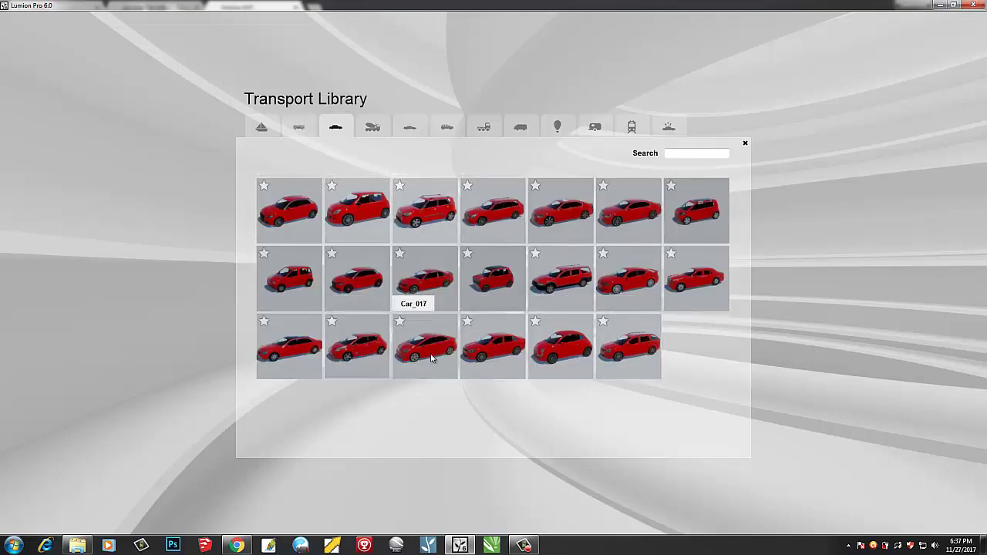
pyautogui.click(372, 128)
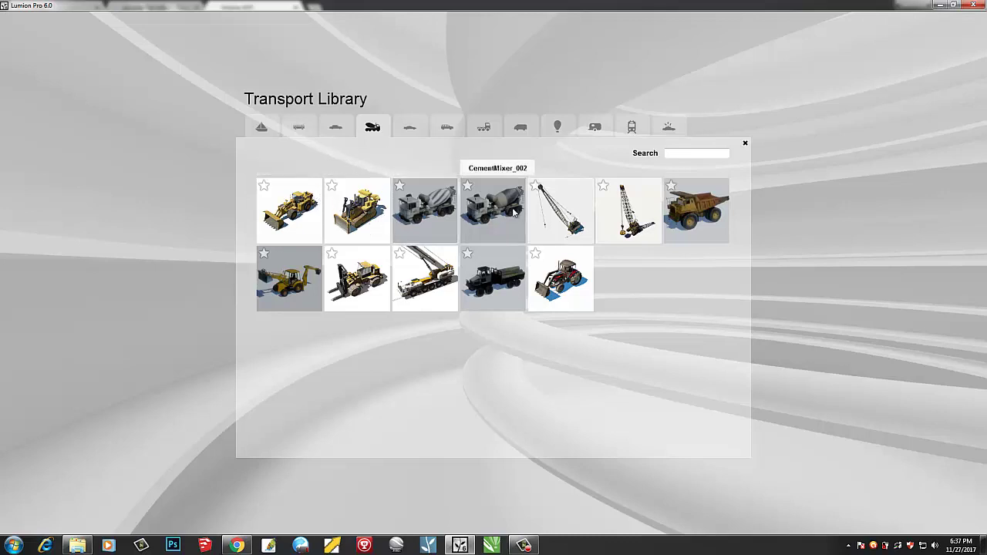
pyautogui.click(410, 127)
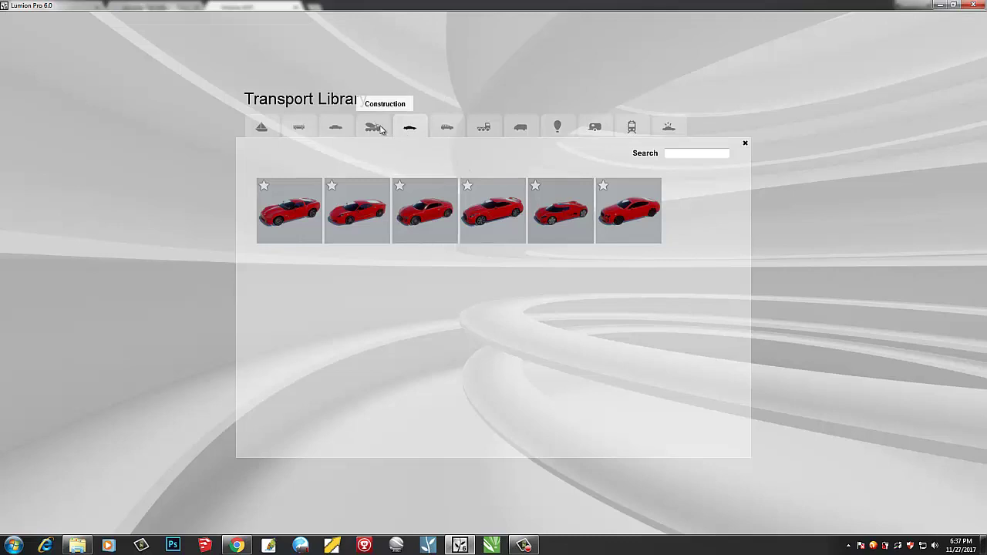
# Step: Choose Bulldozer_001 from the construction vehicles and place it on the grass near the scene origin
pyautogui.click(378, 131)
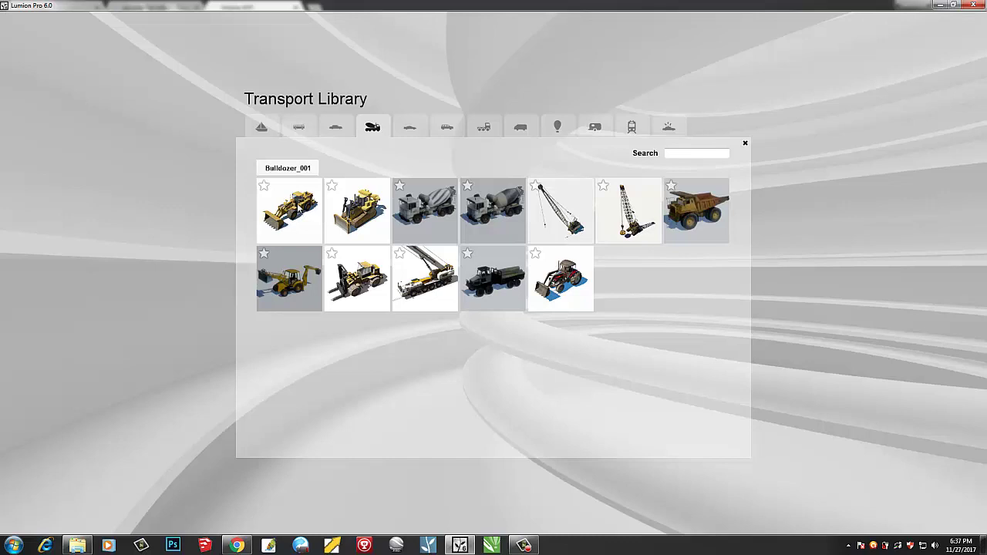
pyautogui.click(297, 206)
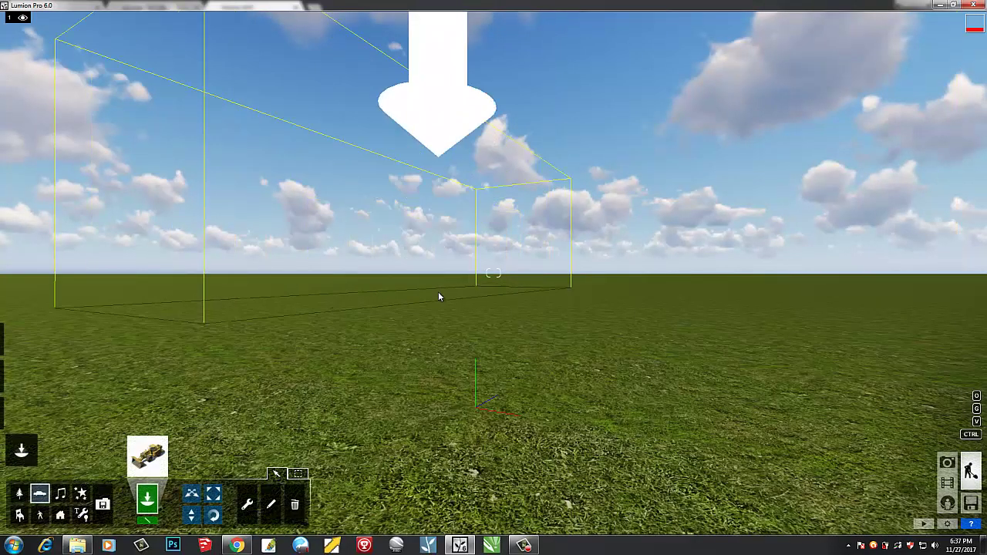
pyautogui.press('q')
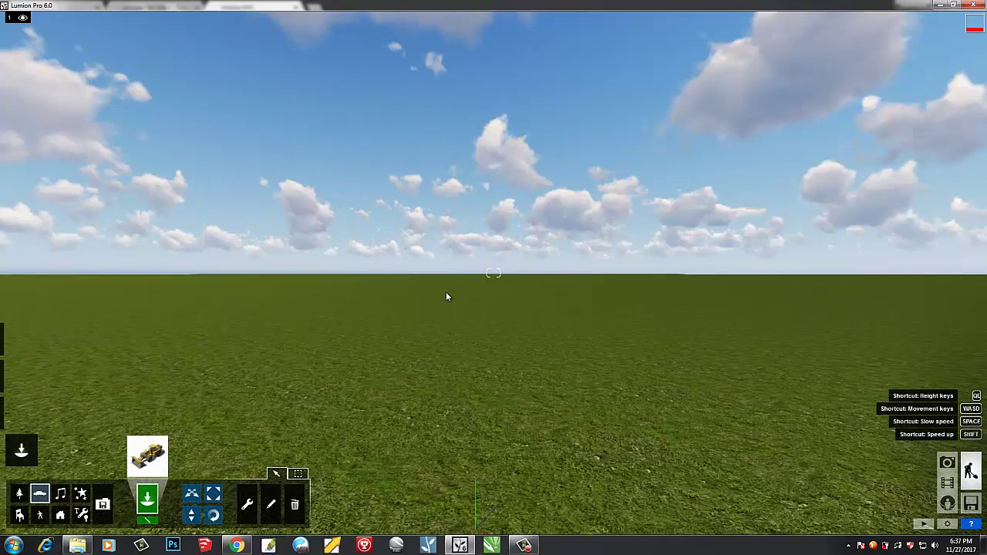
pyautogui.moveTo(439, 307); pyautogui.dragTo(457, 322, button='right')
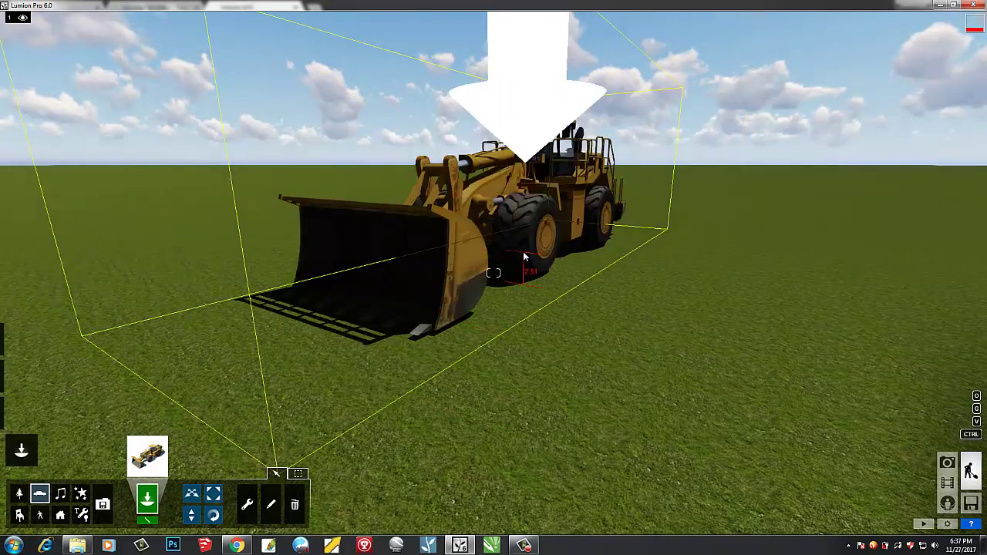
pyautogui.click(524, 257)
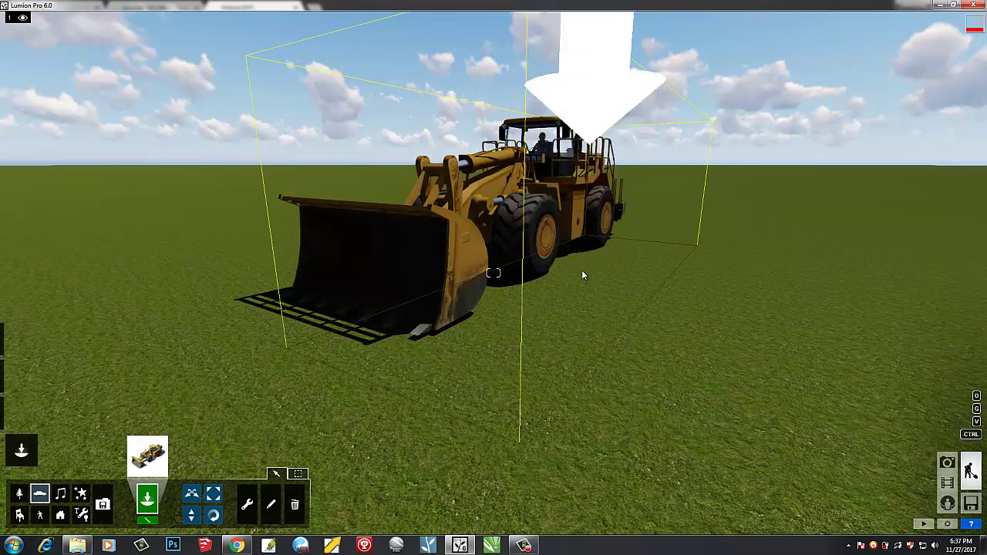
# Step: Move the bulldozer sideways across the grass in the direction its bucket points
pyautogui.moveTo(583, 276)
pyautogui.mouseDown(button='right')
pyautogui.moveTo(529, 278)
pyautogui.moveTo(572, 278)
pyautogui.mouseUp(button='right')
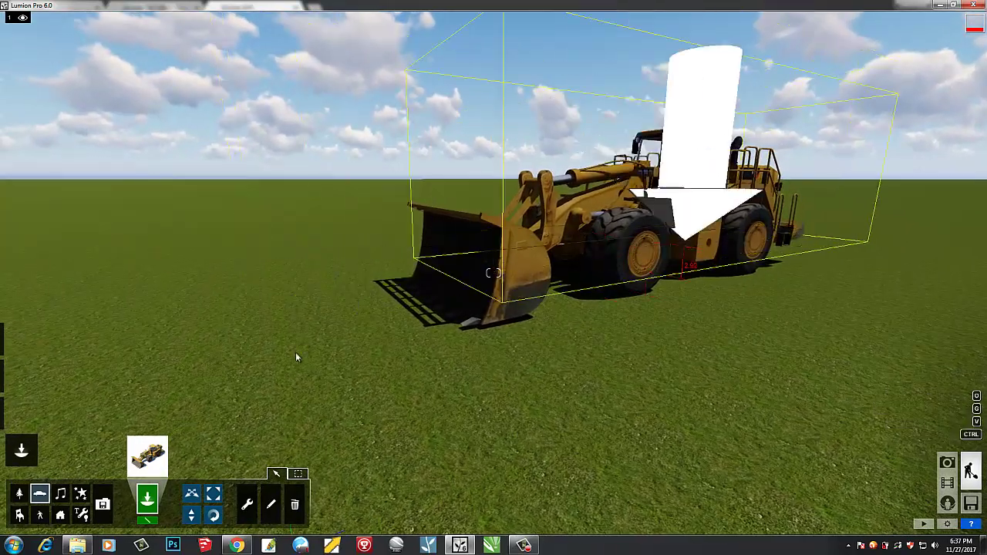
pyautogui.click(191, 494)
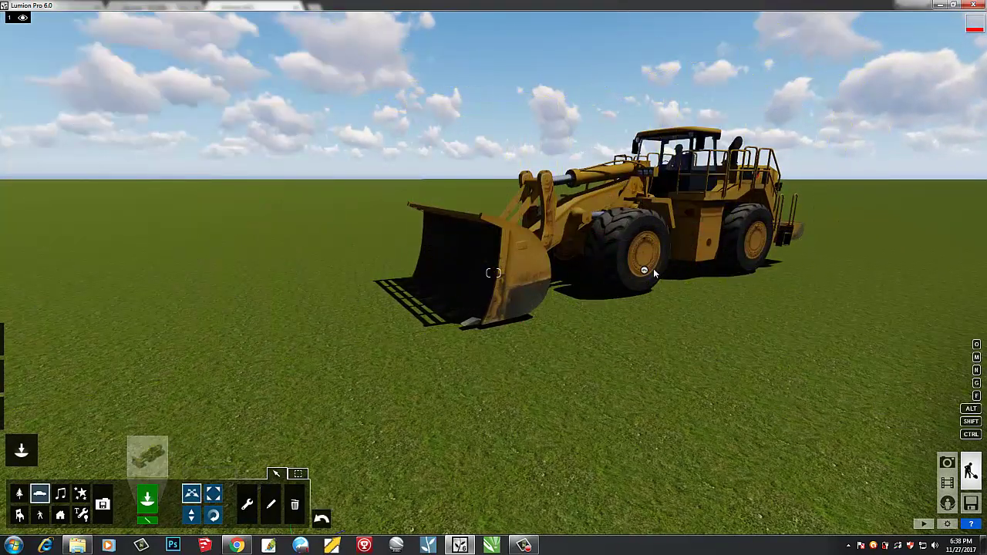
pyautogui.moveTo(647, 270); pyautogui.dragTo(531, 266)
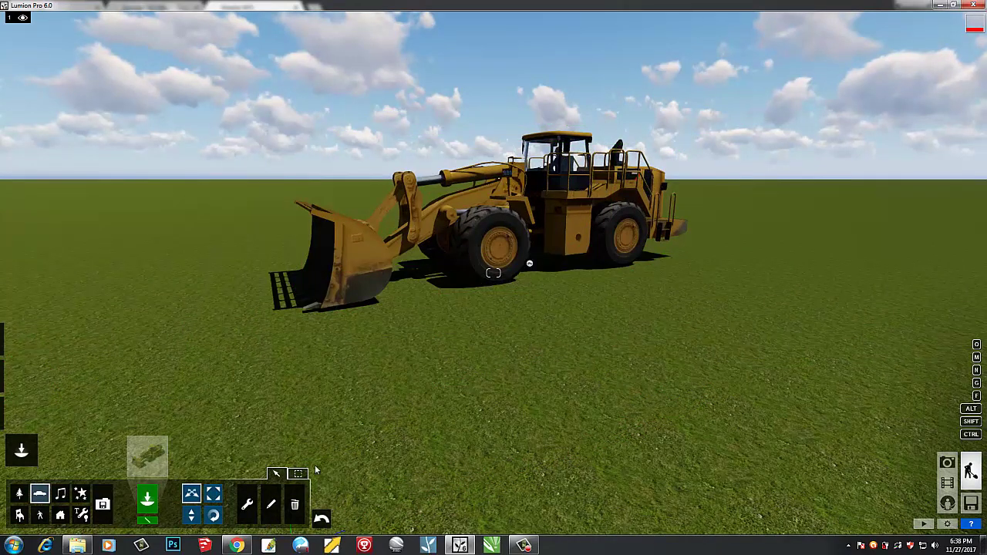
# Step: Choose the white mobile crane from the construction vehicles and place it on the grass behind the bulldozer's bucket
pyautogui.click(148, 457)
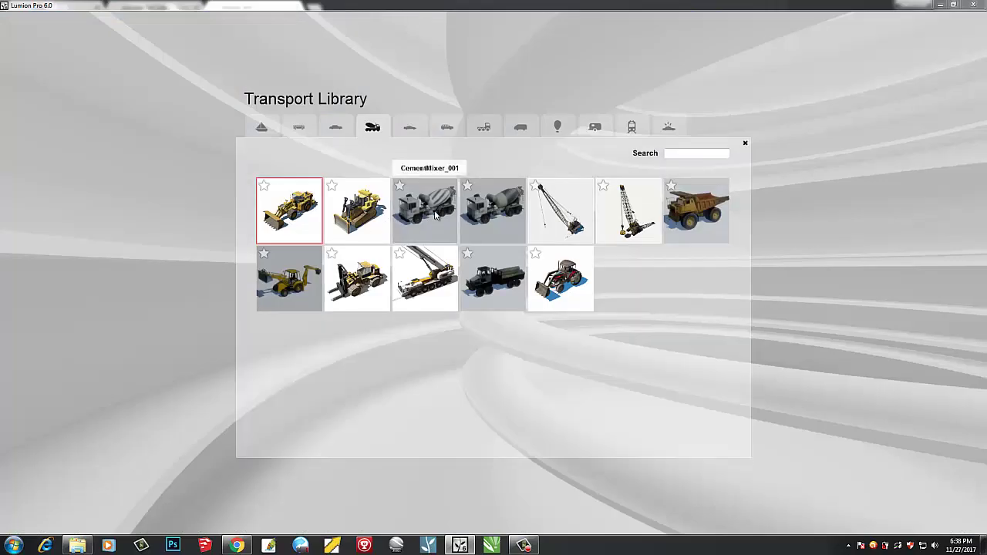
pyautogui.click(494, 210)
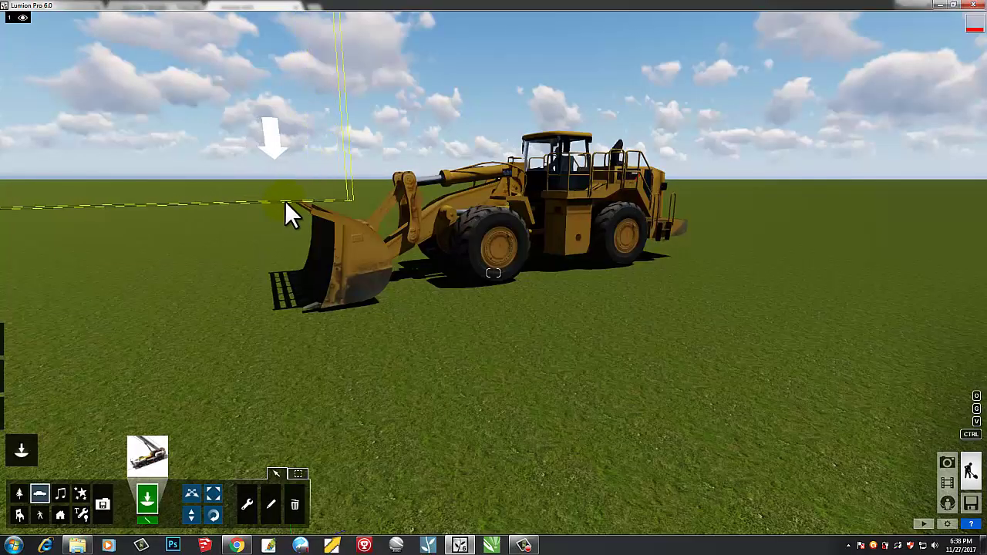
pyautogui.click(287, 201)
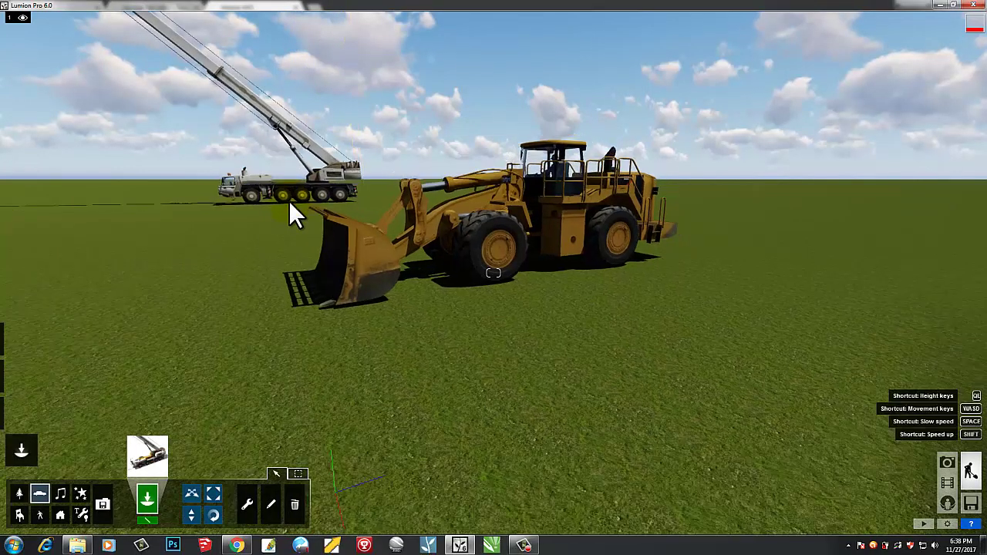
# Step: Rotate the mobile crane's heading so its boom extends toward the bulldozer
pyautogui.scroll(-5, 288, 200)
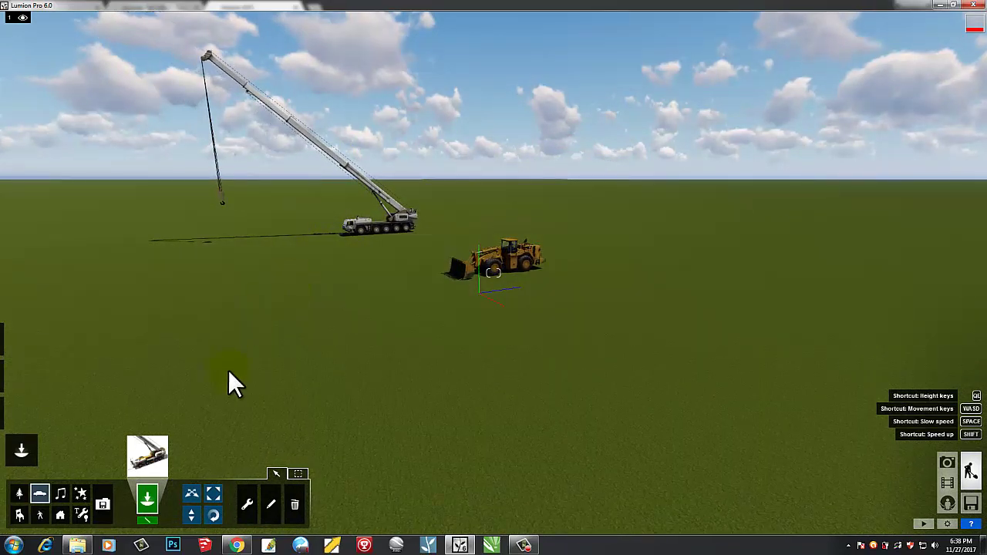
pyautogui.click(213, 515)
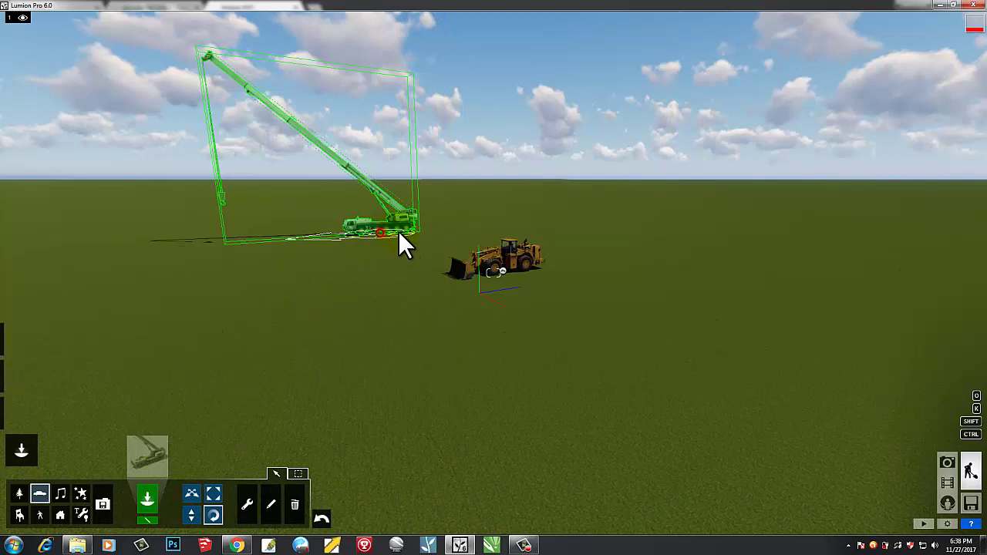
pyautogui.moveTo(398, 241)
pyautogui.mouseDown()
pyautogui.moveTo(411, 246)
pyautogui.moveTo(405, 236)
pyautogui.mouseUp()
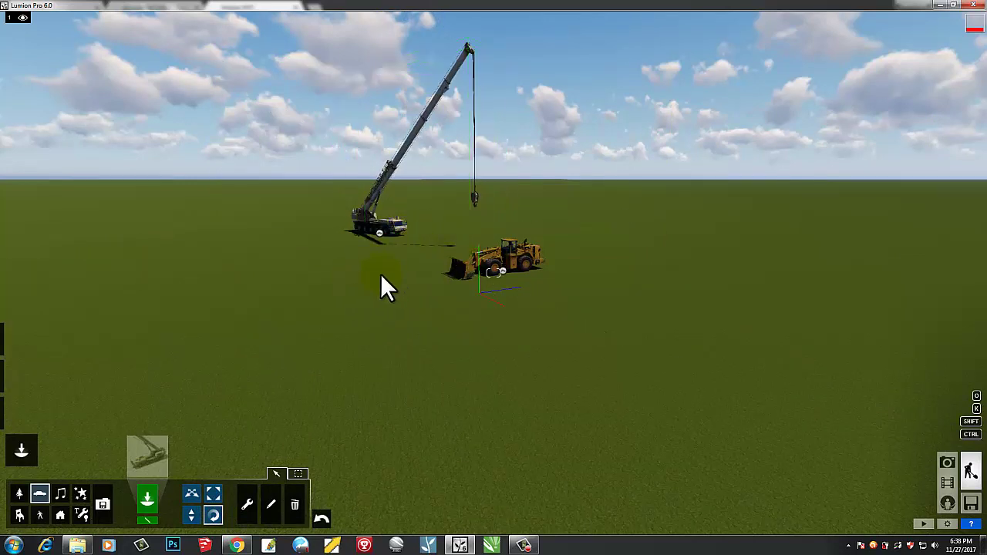
pyautogui.moveTo(381, 274)
pyautogui.mouseDown(button='right')
pyautogui.moveTo(385, 301)
pyautogui.moveTo(382, 272)
pyautogui.mouseUp(button='right')
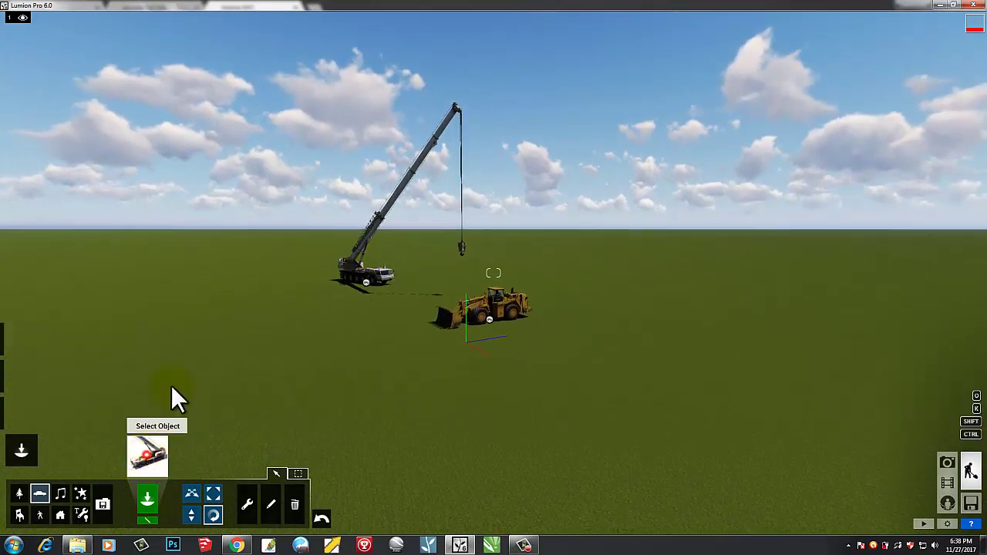
# Step: Choose the second white airliner from the air transport models and place it on the grass left of the mobile crane
pyautogui.click(147, 455)
pyautogui.click(404, 129)
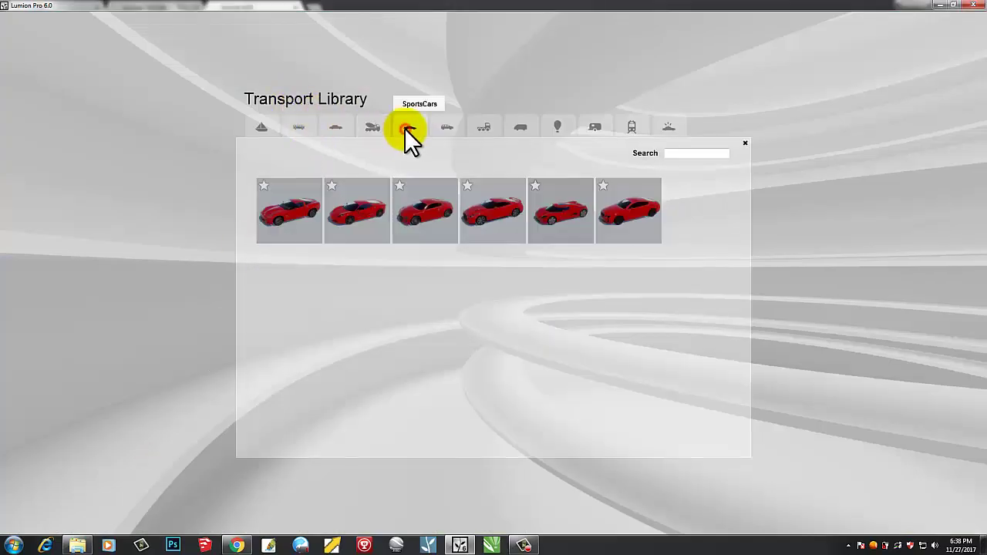
pyautogui.click(446, 125)
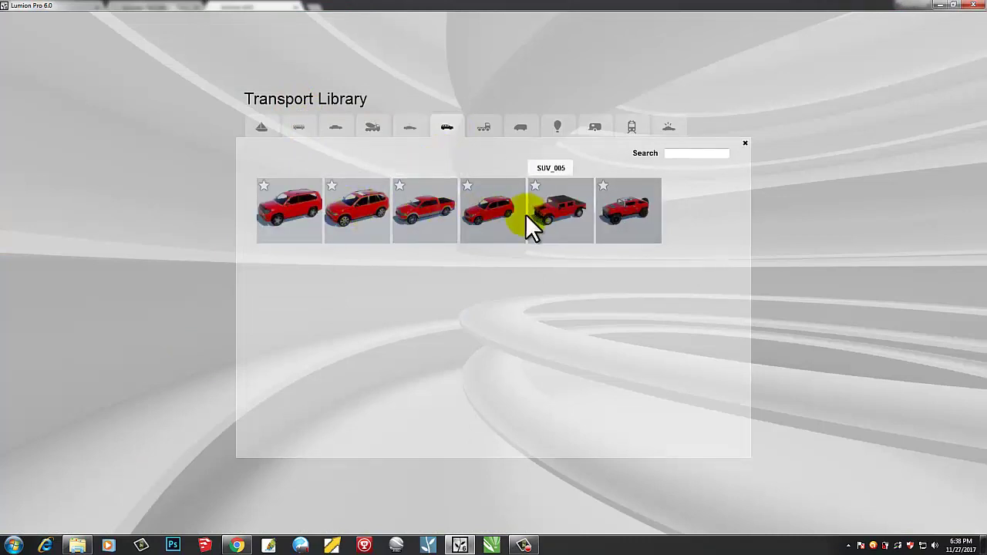
pyautogui.click(477, 128)
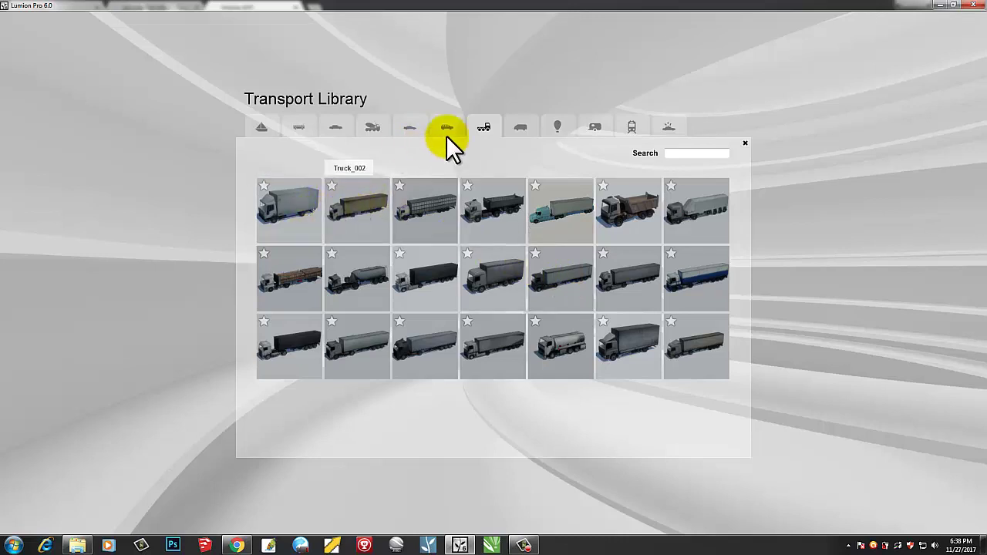
pyautogui.click(514, 124)
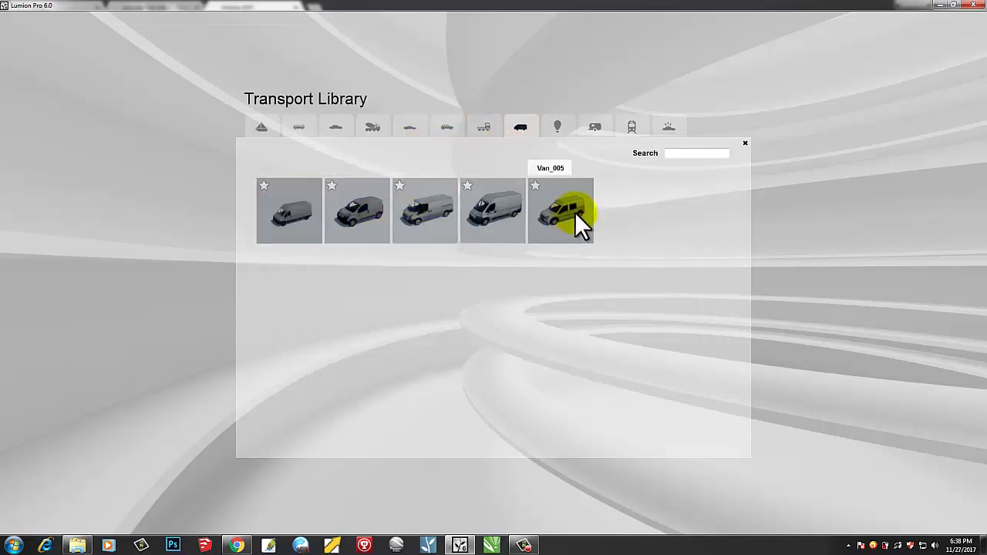
pyautogui.click(559, 124)
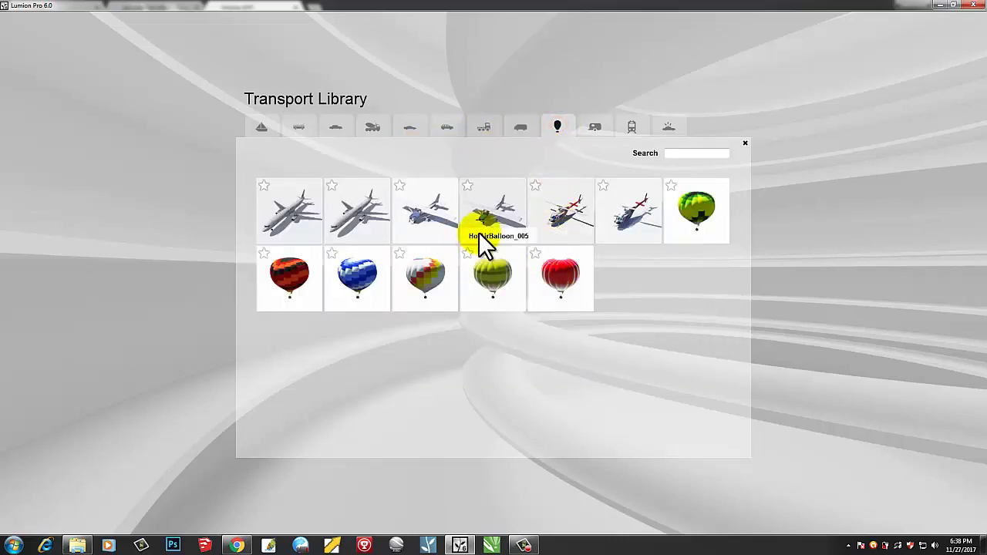
pyautogui.click(359, 206)
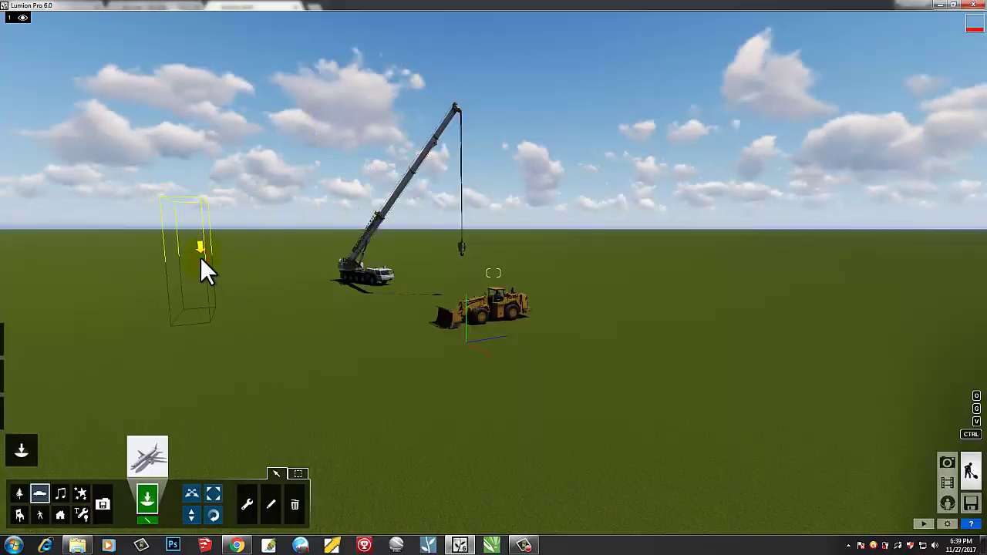
pyautogui.click(200, 258)
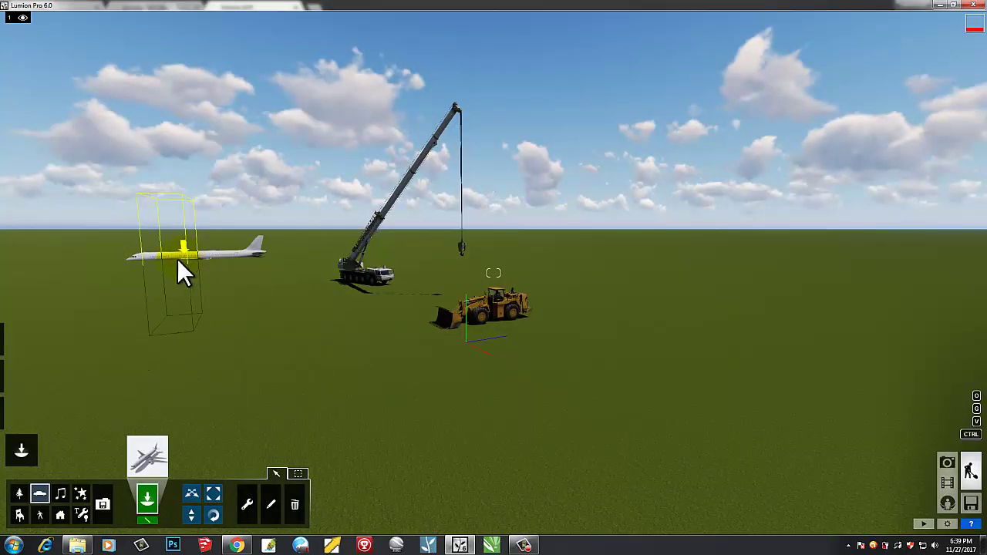
# Step: Raise the sunken airliner slightly so that it rests on the grass surface
pyautogui.click(202, 521)
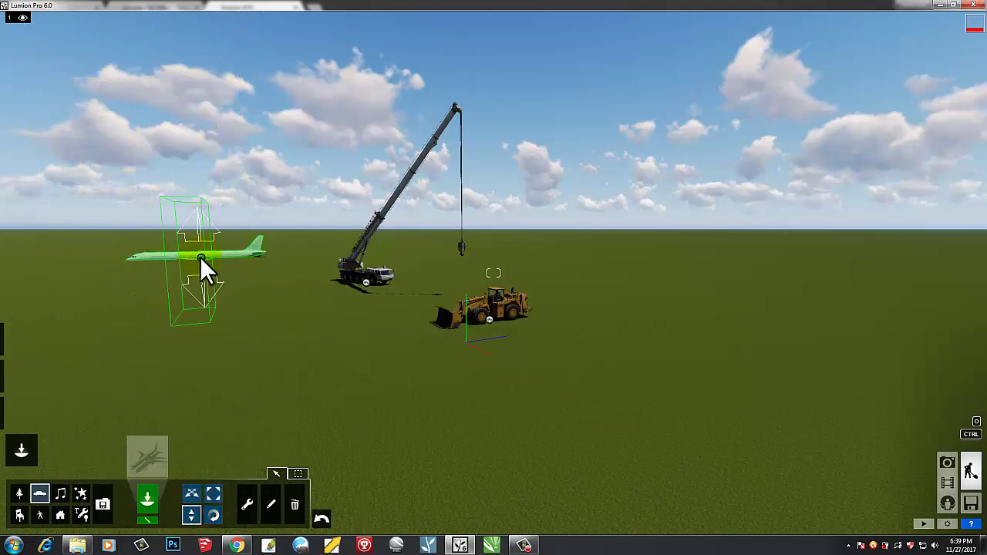
pyautogui.moveTo(197, 251)
pyautogui.mouseDown()
pyautogui.moveTo(213, 118)
pyautogui.moveTo(216, 256)
pyautogui.mouseUp()
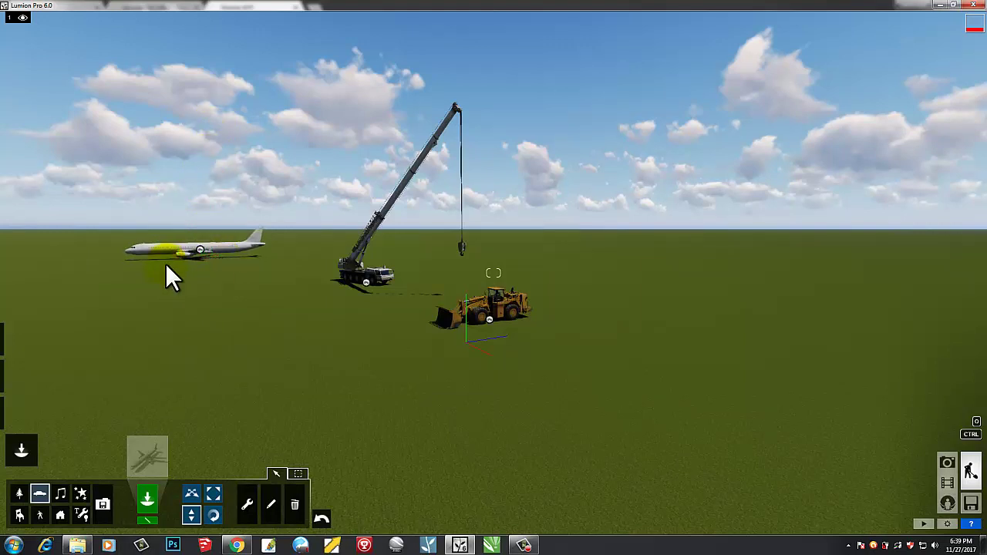
pyautogui.press('w')
pyautogui.press('w')
pyautogui.moveTo(153, 270); pyautogui.dragTo(171, 267, button='right')
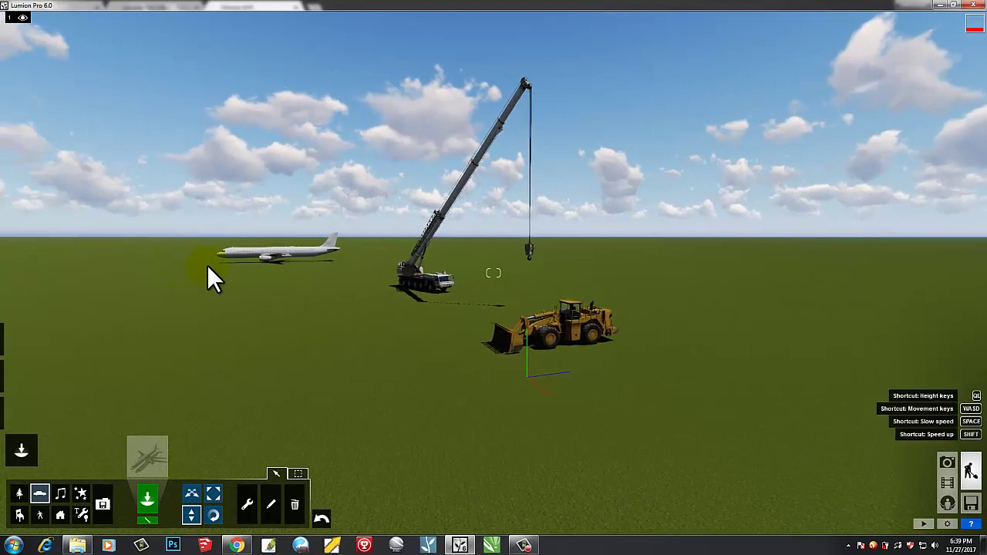
# Step: Delete the airliner from the scene
pyautogui.rightClick(472, 262)
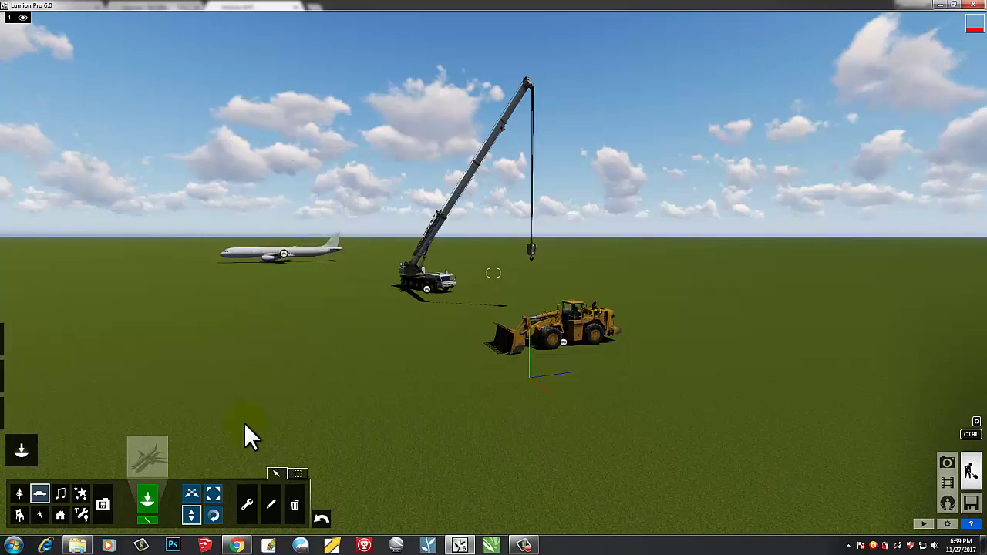
pyautogui.click(295, 505)
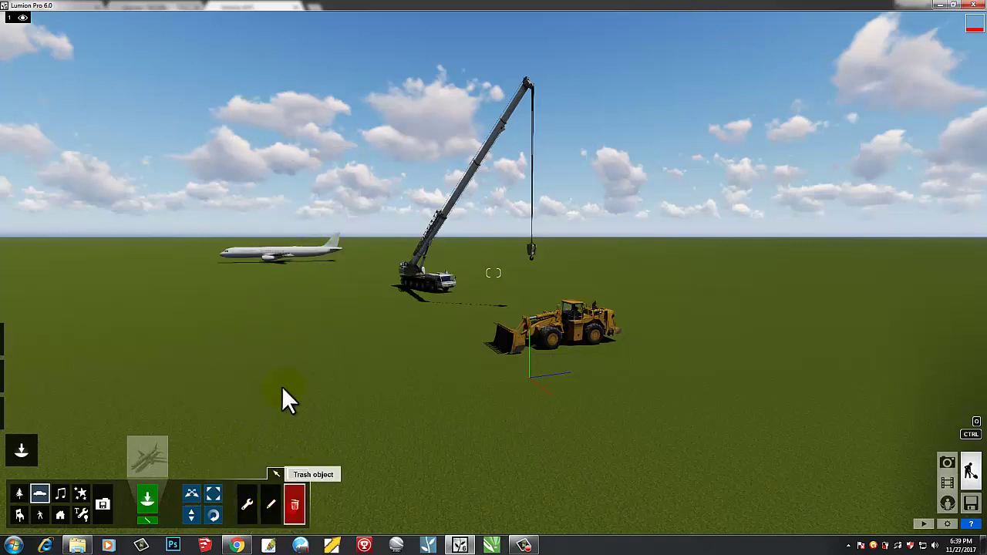
pyautogui.click(280, 251)
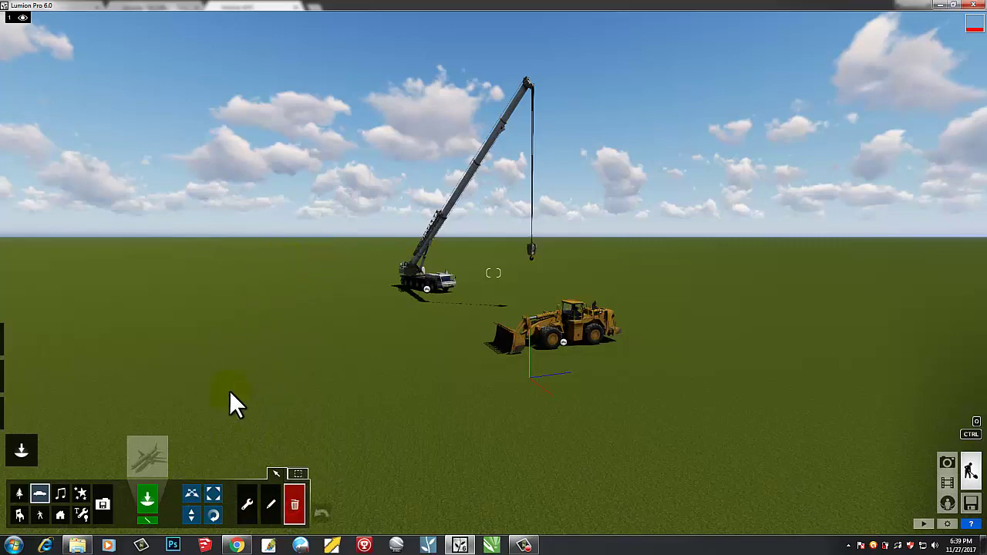
# Step: Choose the red and black HotAirBalloon_002 from the air transport models and place it on the grass left of the crane
pyautogui.click(153, 454)
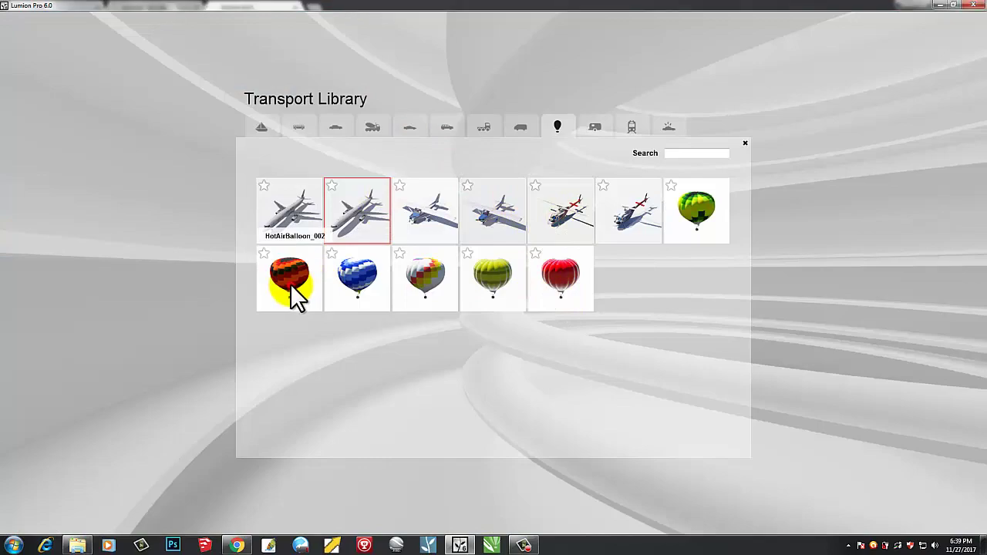
pyautogui.click(368, 166)
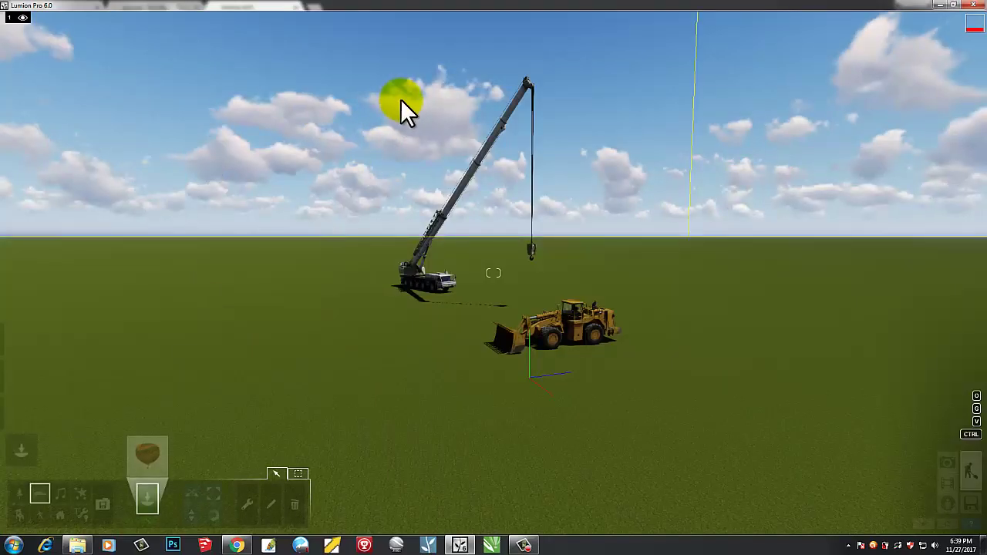
pyautogui.scroll(-5, 355, 114)
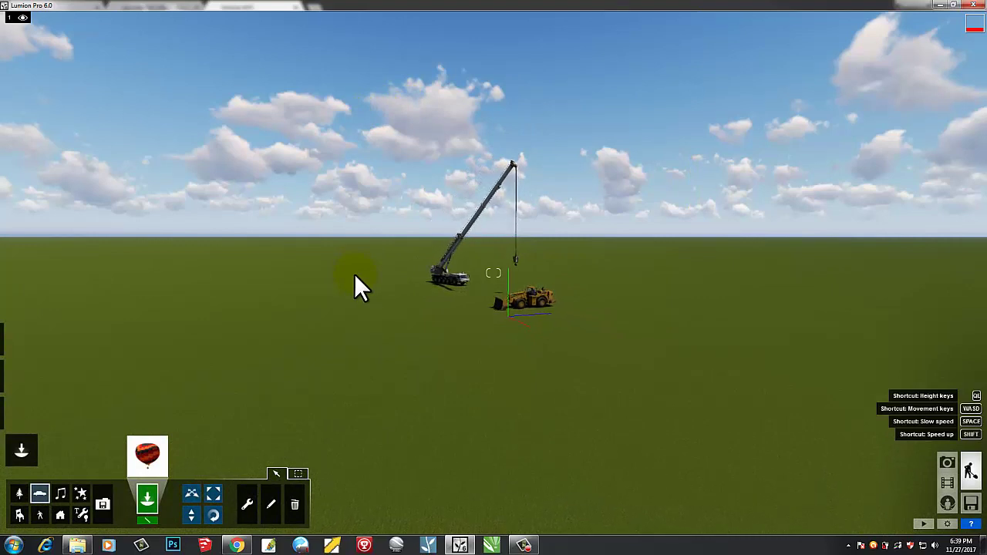
pyautogui.click(330, 320)
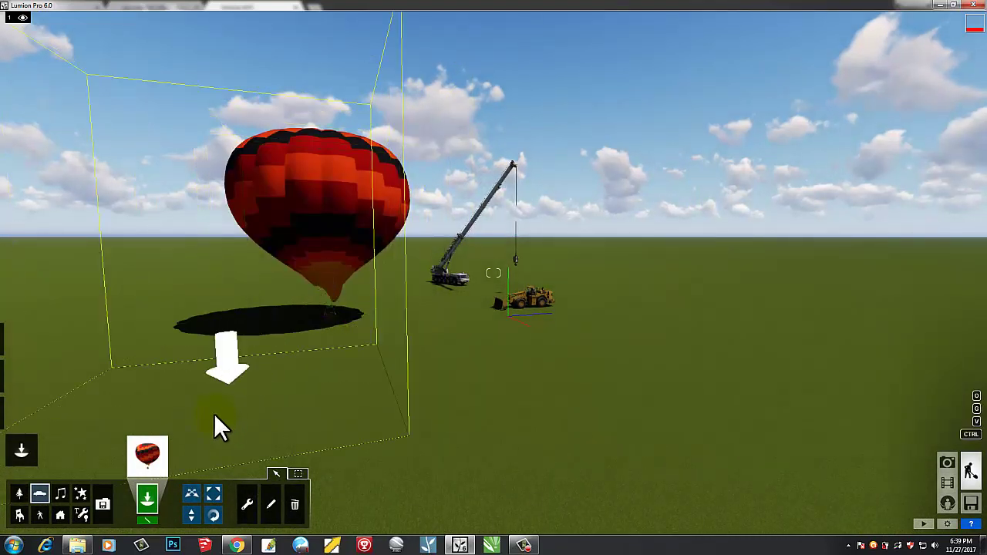
# Step: Raise the hot air balloon high into the sky above the grass
pyautogui.click(193, 516)
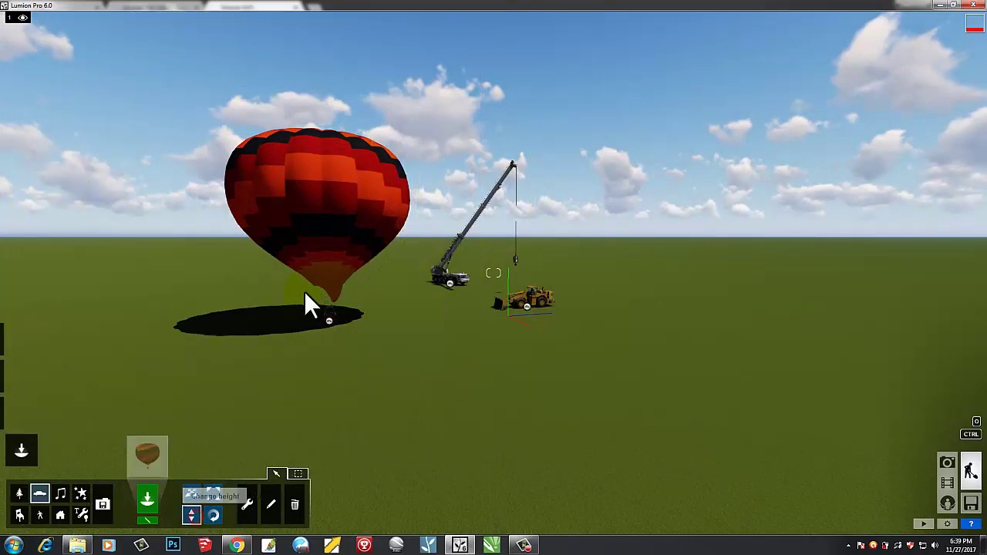
pyautogui.moveTo(330, 320); pyautogui.dragTo(327, 29)
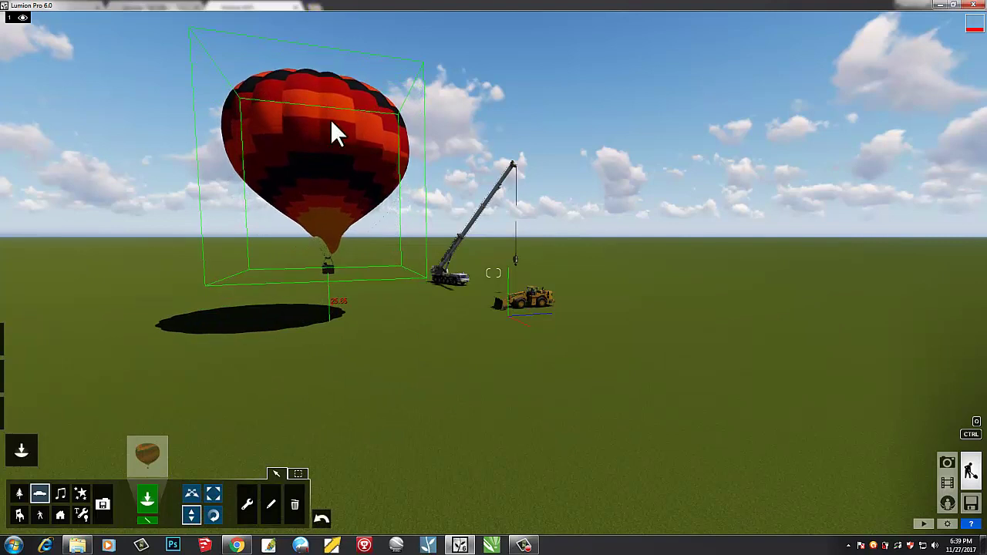
pyautogui.moveTo(324, 222); pyautogui.dragTo(331, 97)
pyautogui.click(326, 225)
pyautogui.moveTo(326, 242); pyautogui.dragTo(331, 75)
pyautogui.click(330, 193)
pyautogui.moveTo(329, 184); pyautogui.dragTo(328, 184, button='right')
pyautogui.press('w')
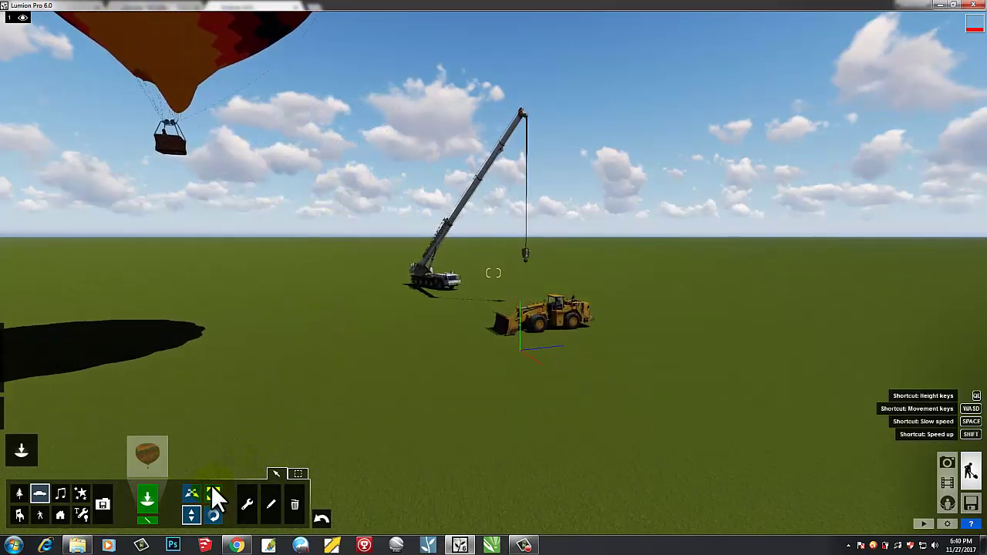
# Step: Browse the transport library's bicycles and caravans, trains and emergency vehicles, and close it without choosing another model
pyautogui.click(157, 461)
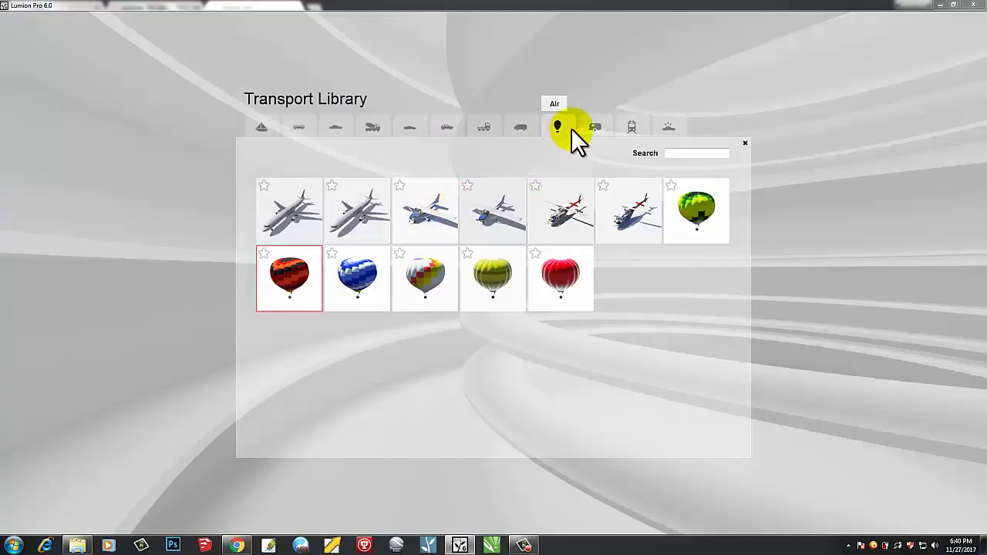
pyautogui.click(594, 126)
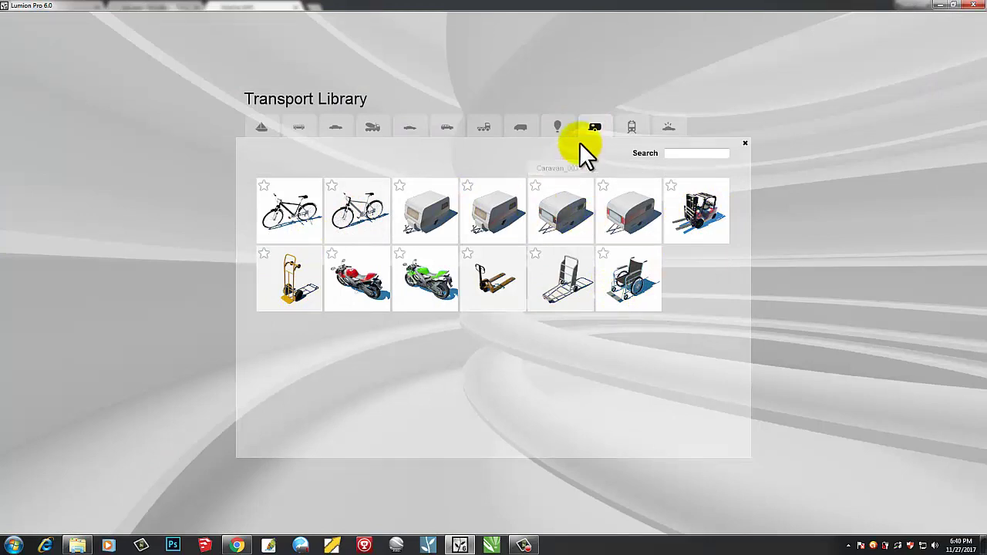
pyautogui.click(632, 128)
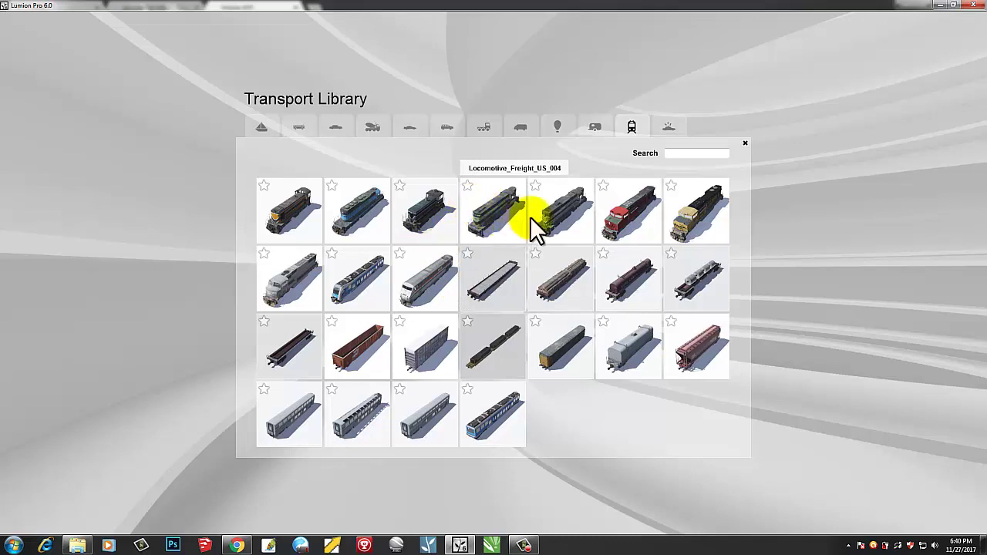
pyautogui.click(667, 123)
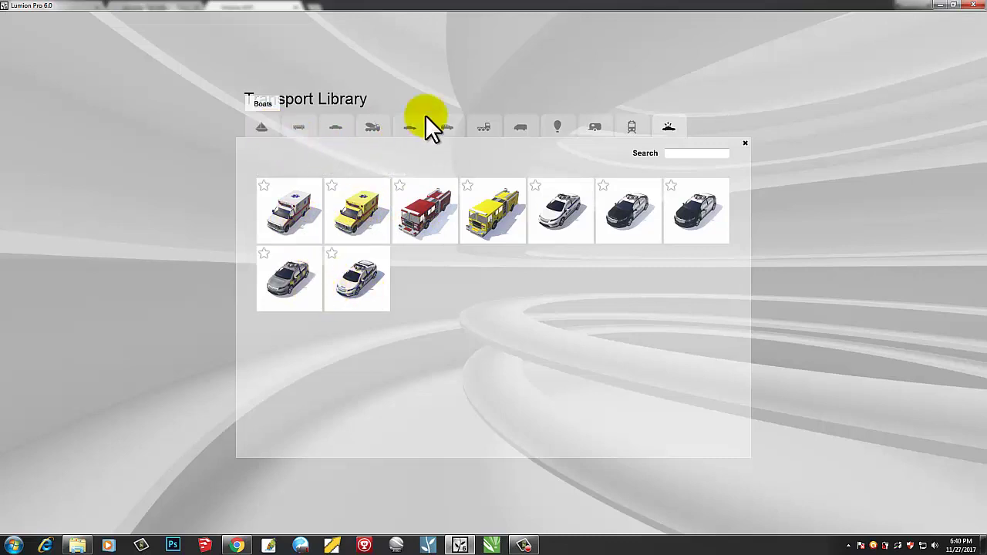
pyautogui.click(742, 146)
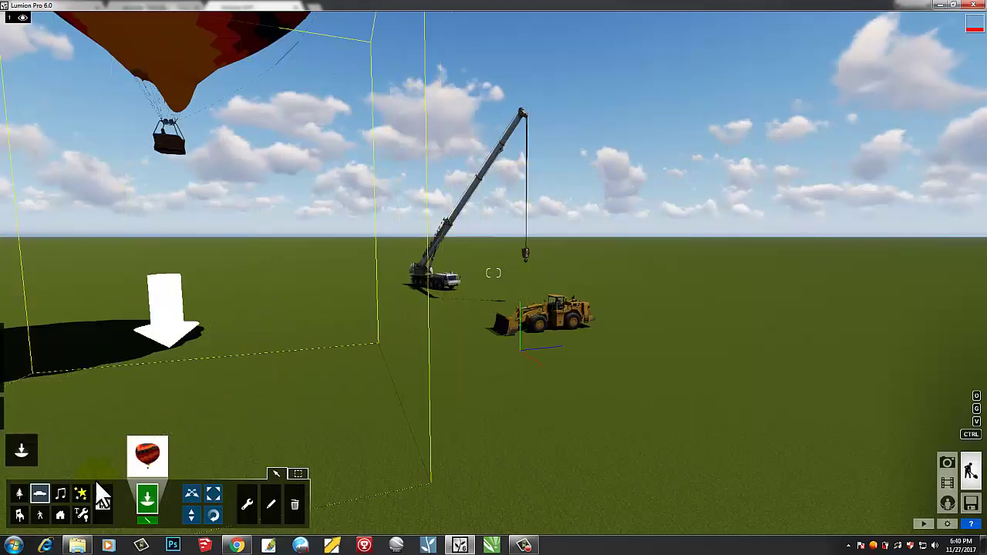
# Step: Open the sound library, look through its first two sound categories and close it without choosing a sound
pyautogui.click(61, 492)
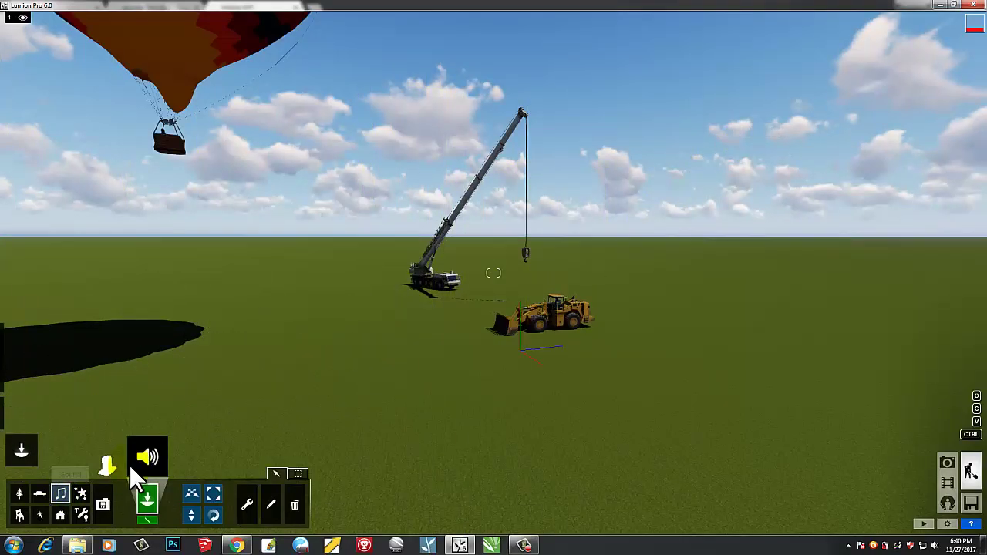
pyautogui.click(149, 459)
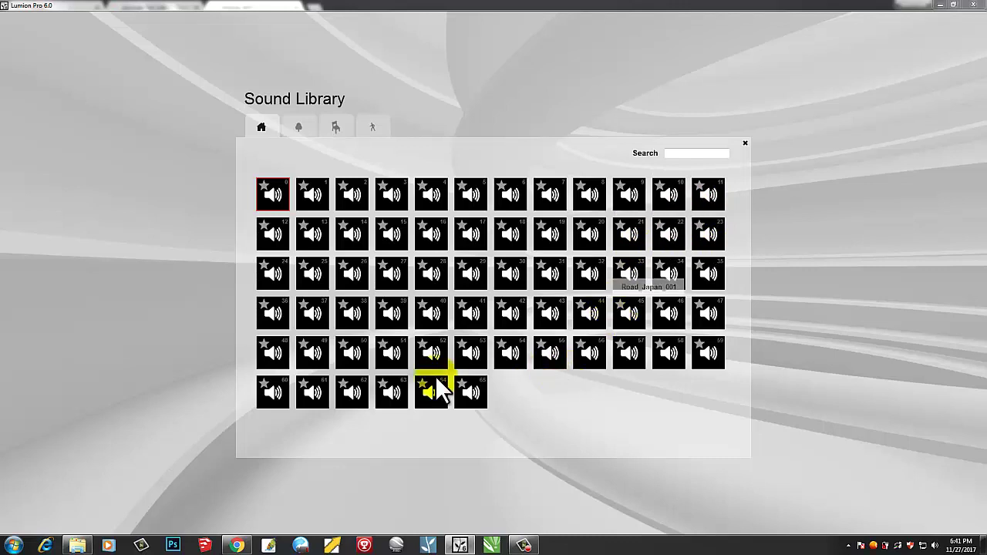
pyautogui.click(300, 126)
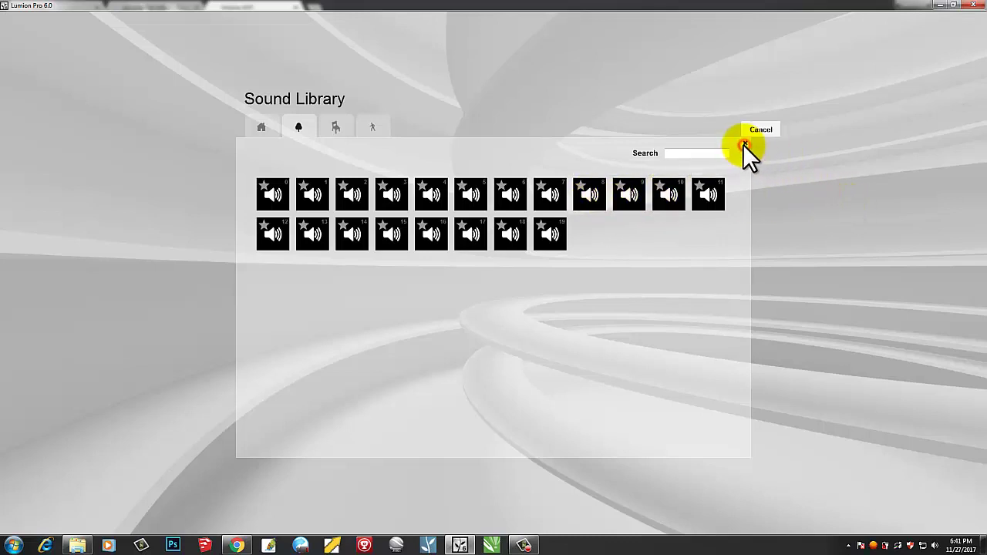
pyautogui.click(218, 379)
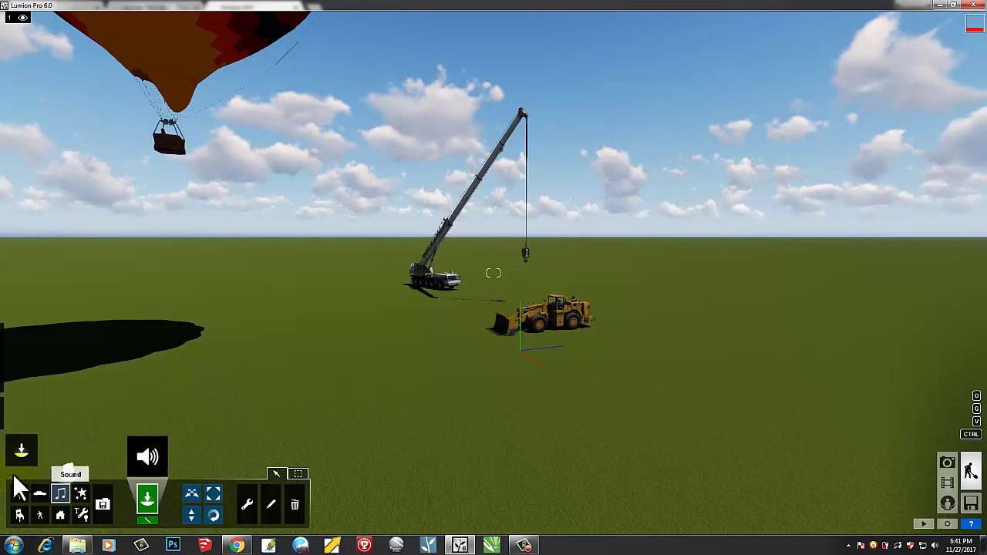
# Step: Choose the first thick-trunked tree from the Leaf - Large nature models and place two of them on the grass left of the crane
pyautogui.click(19, 494)
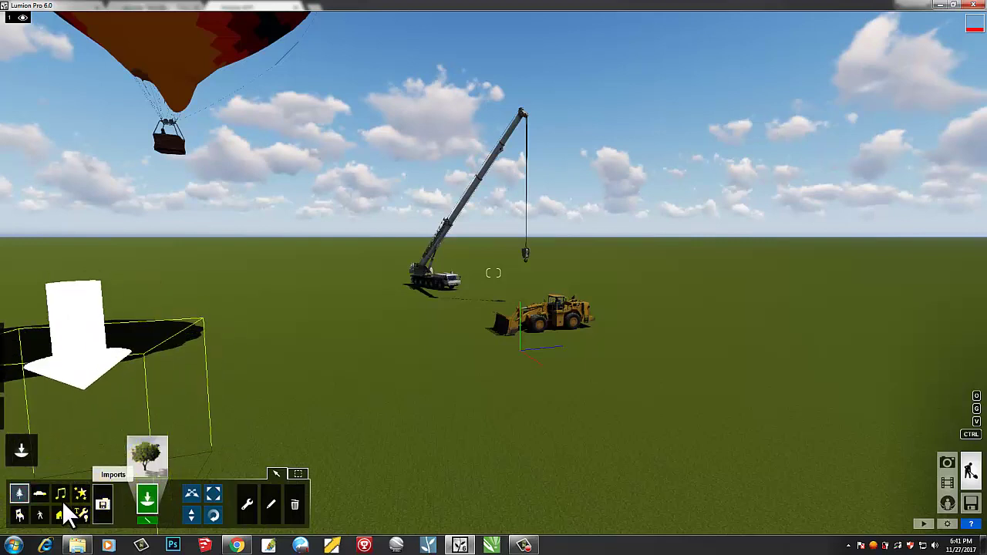
pyautogui.click(146, 461)
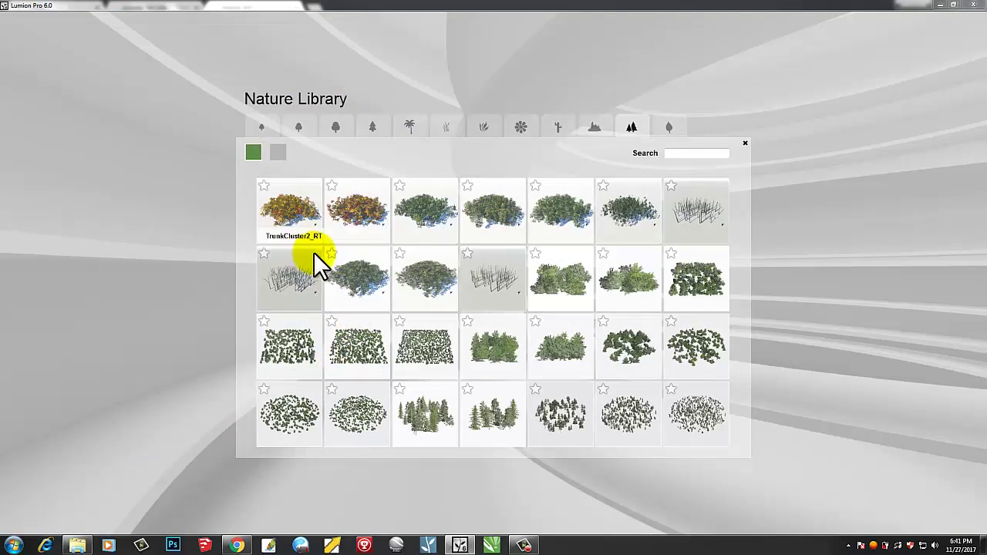
pyautogui.click(339, 130)
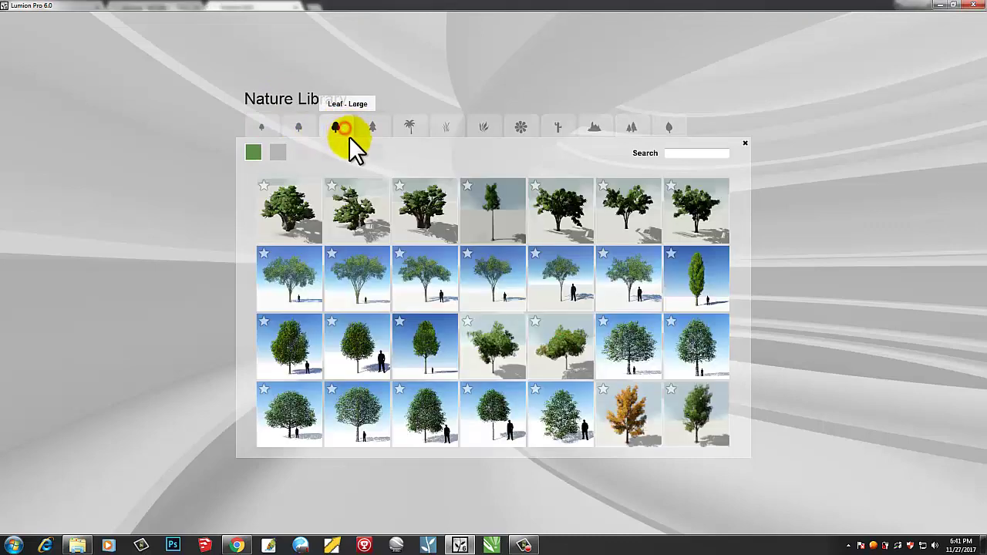
pyautogui.click(287, 220)
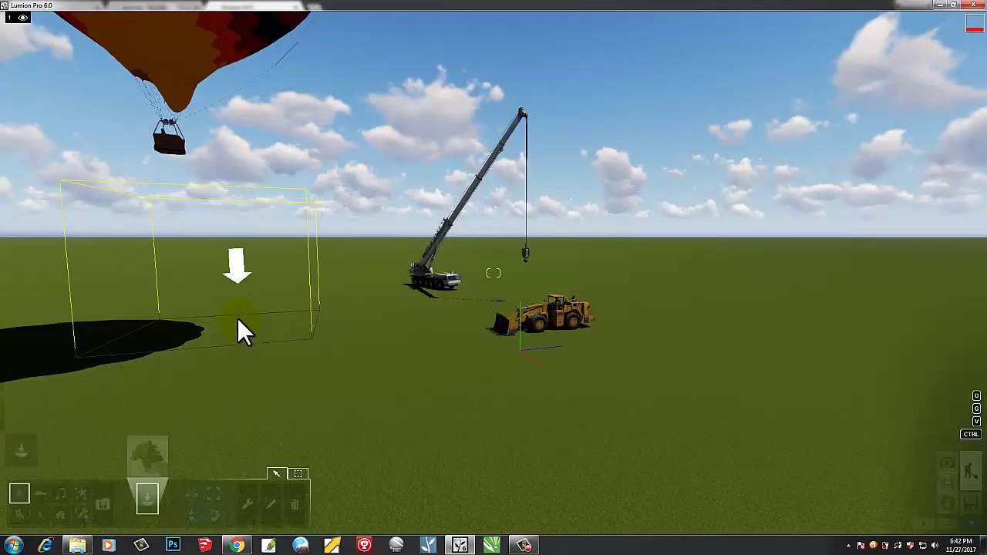
pyautogui.click(245, 326)
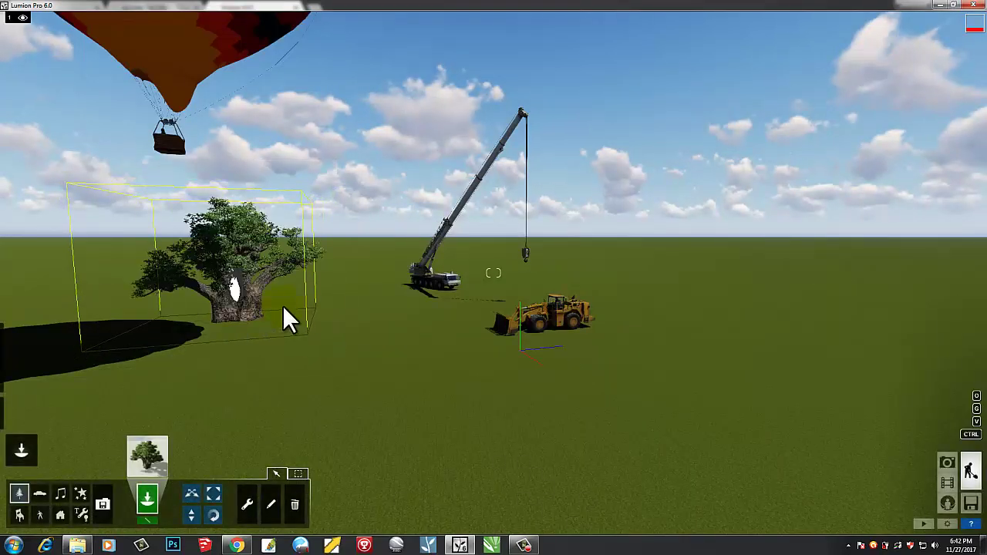
pyautogui.click(306, 292)
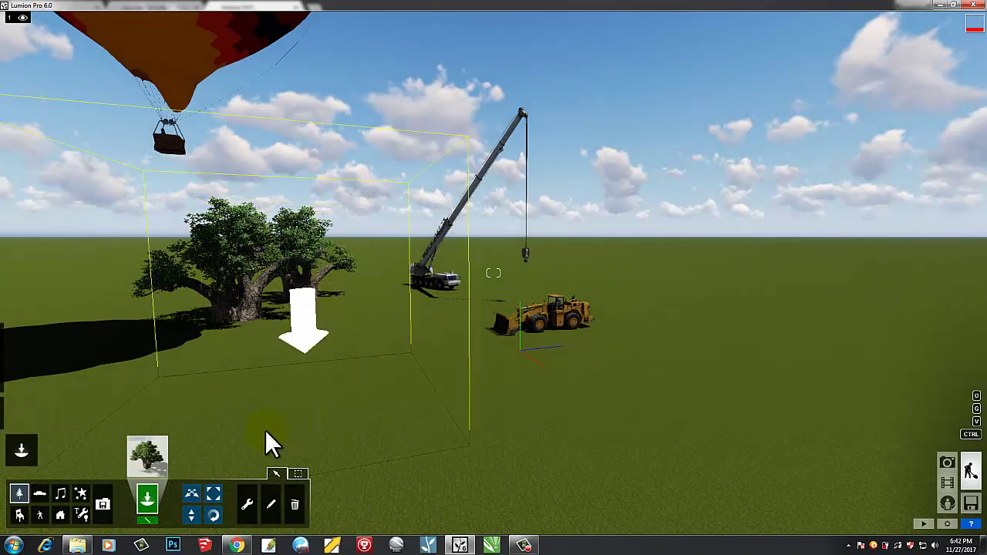
# Step: Choose a different broad-leaved tree from the Leaf - Large nature models and place it beside the two thick-trunked trees
pyautogui.click(148, 455)
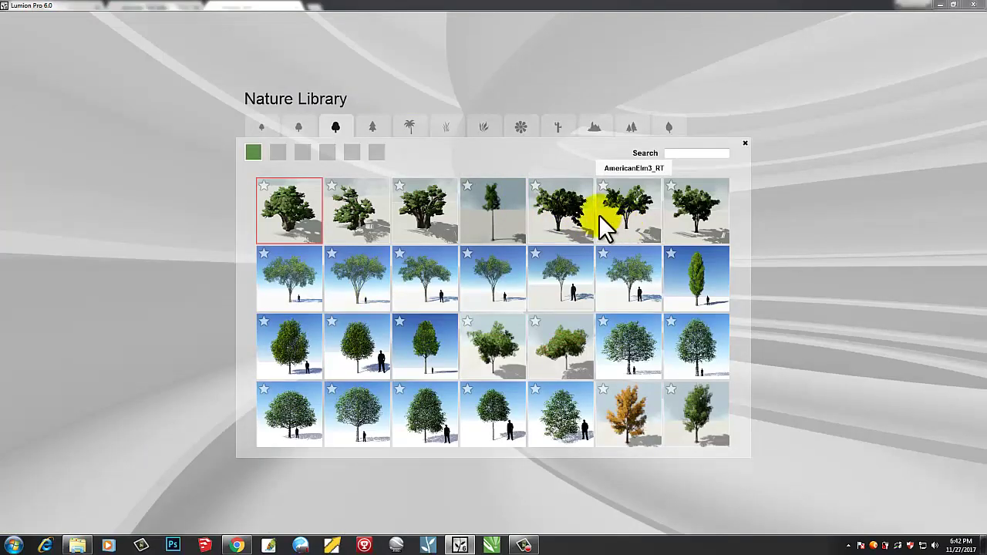
pyautogui.click(258, 384)
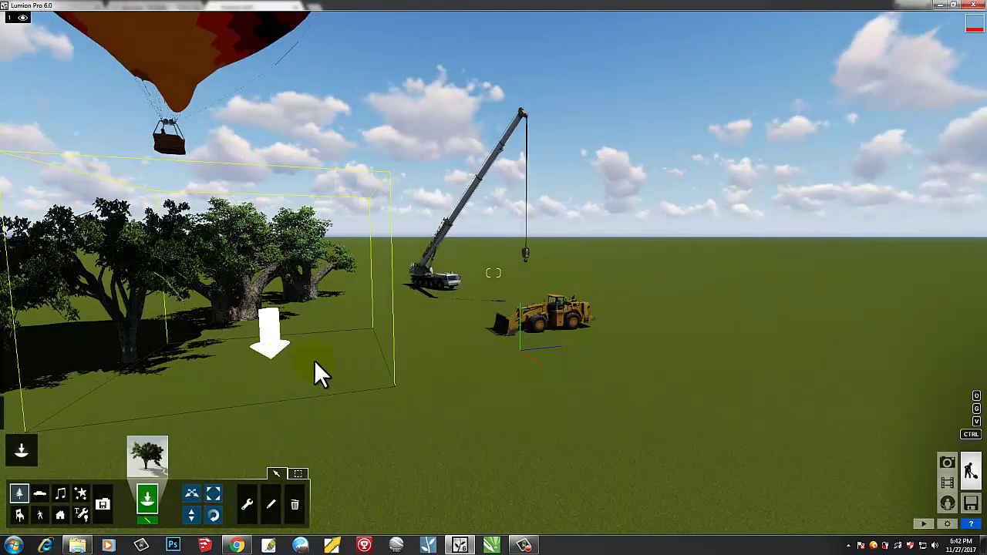
# Step: Choose a forest sound from the sound library's nature category and place it among the trees
pyautogui.click(60, 494)
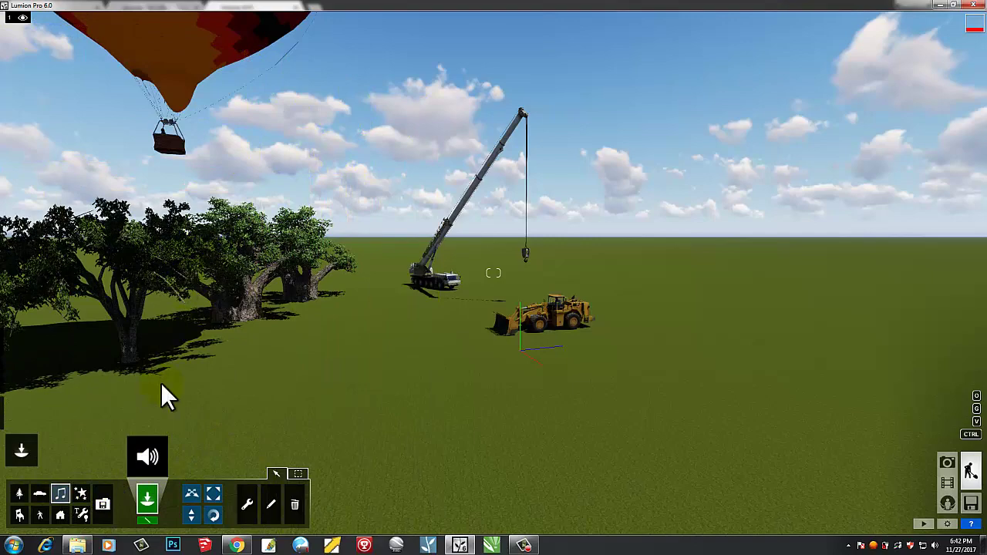
pyautogui.click(148, 455)
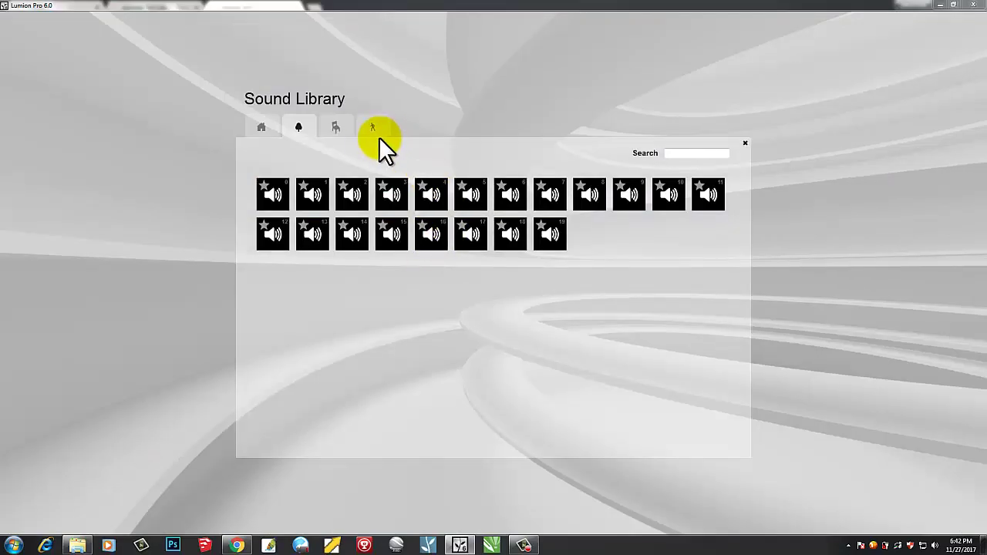
pyautogui.click(434, 191)
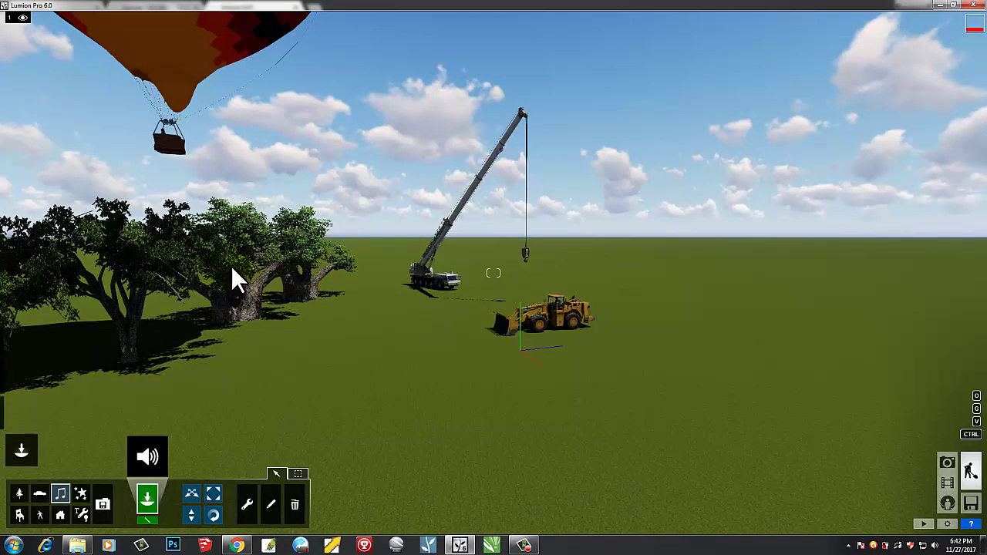
pyautogui.click(145, 276)
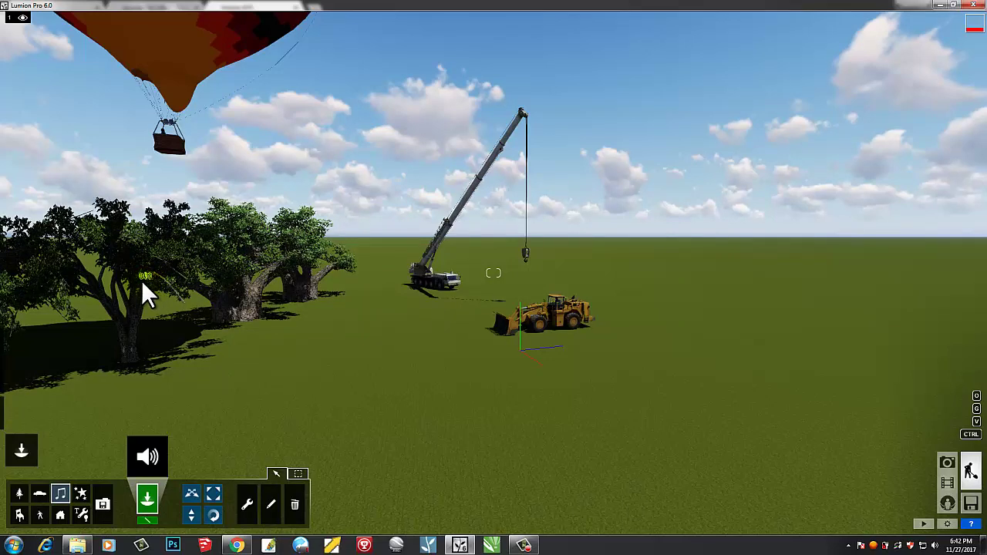
# Step: Travel through the trees towards the placed forest sound and back out to examine its position and how it carries
pyautogui.moveTo(160, 300); pyautogui.dragTo(181, 295, button='right')
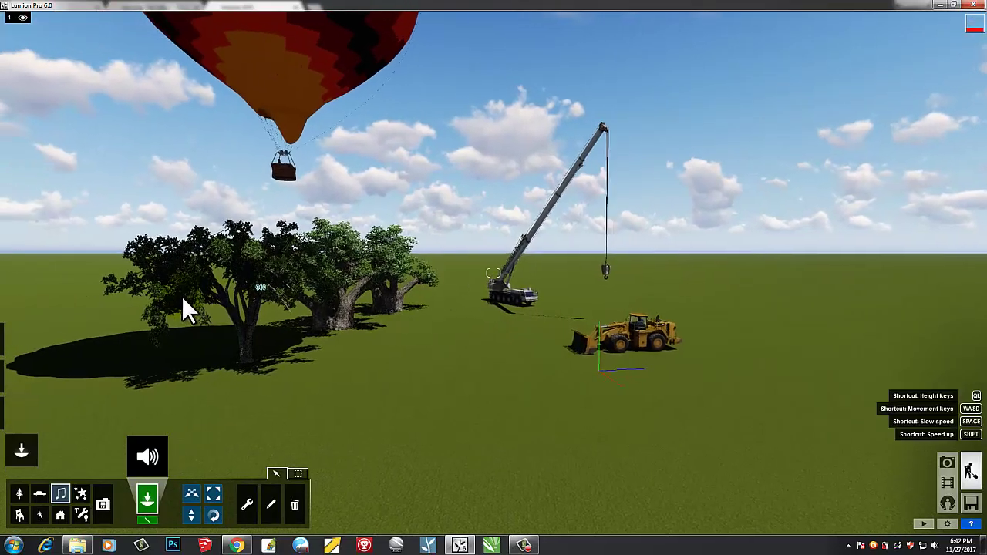
pyautogui.press('w')
pyautogui.press('w')
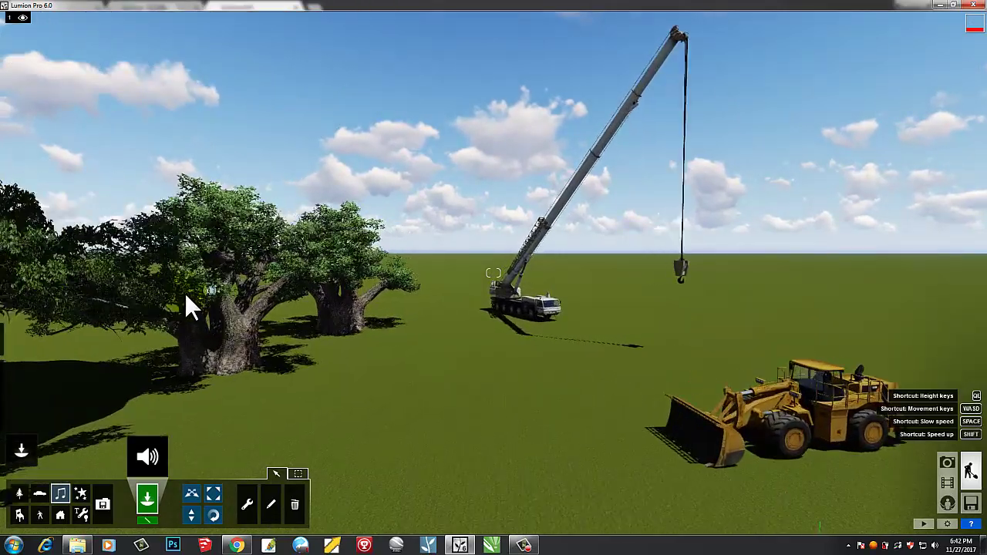
pyautogui.moveTo(217, 298); pyautogui.dragTo(213, 301, button='right')
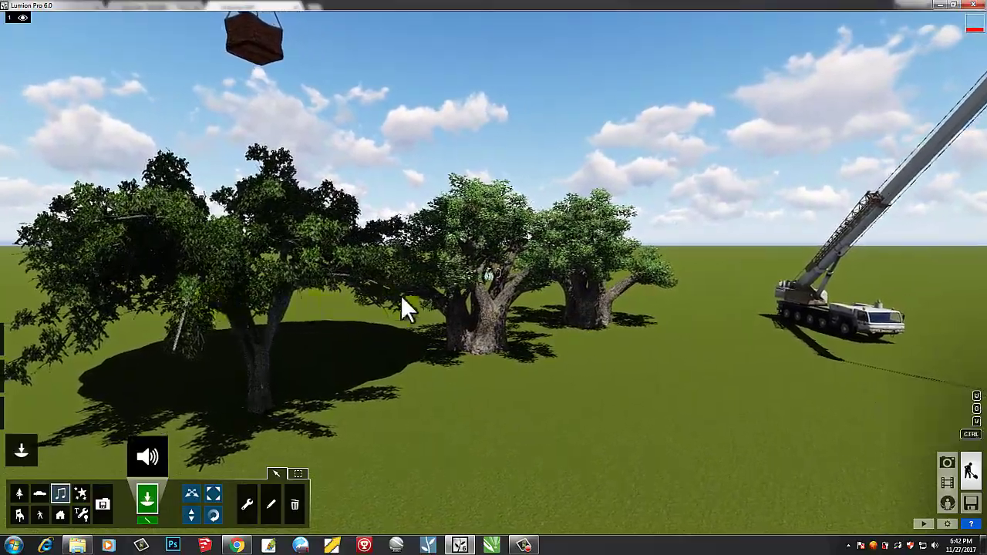
pyautogui.press('w')
pyautogui.press('w')
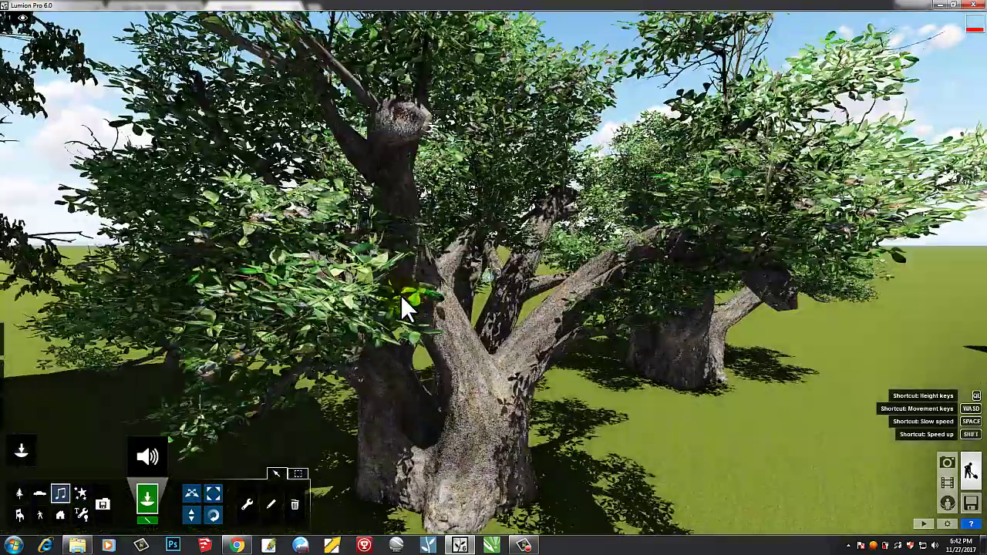
pyautogui.press('w')
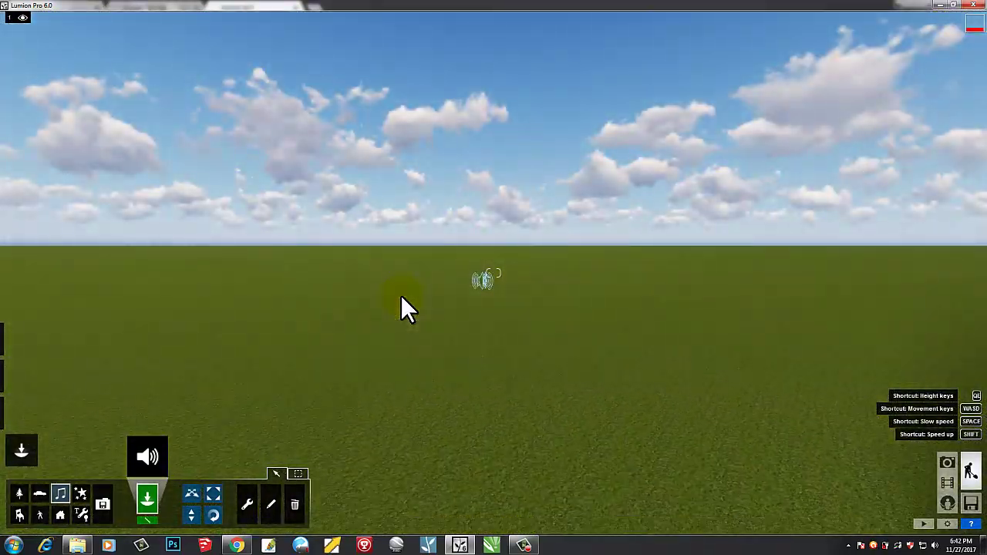
pyautogui.press('s')
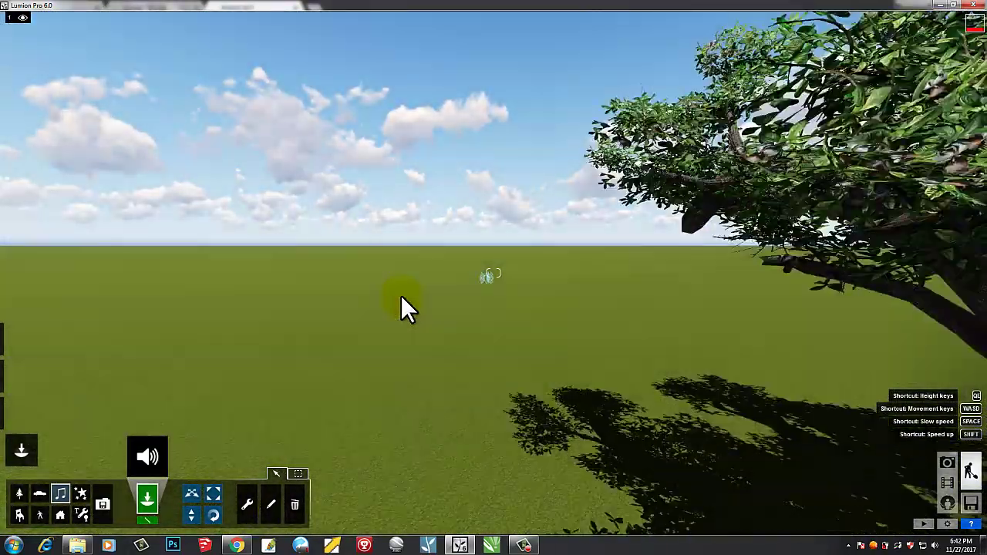
pyautogui.press('s')
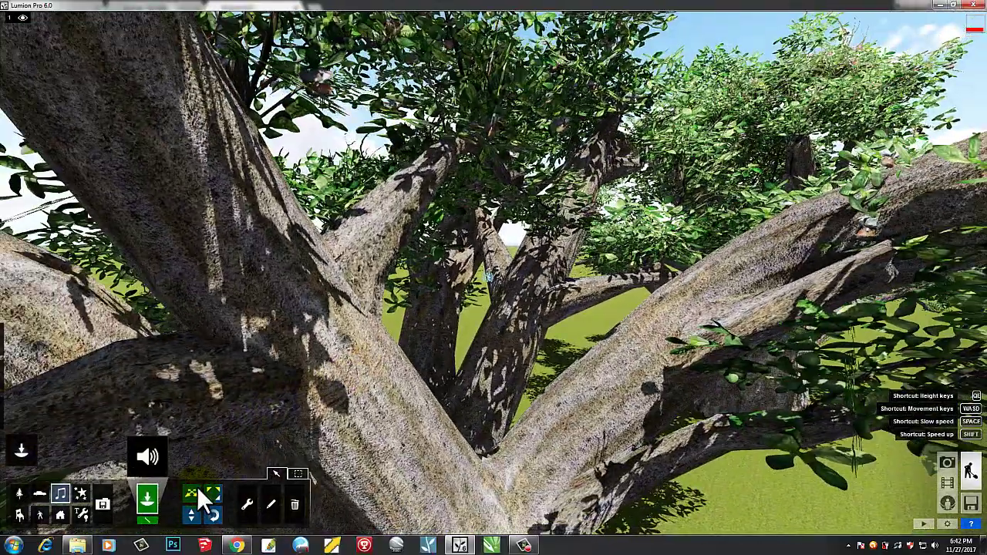
# Step: Move the forest sound out from among the trees onto the open grass in front of them
pyautogui.click(196, 491)
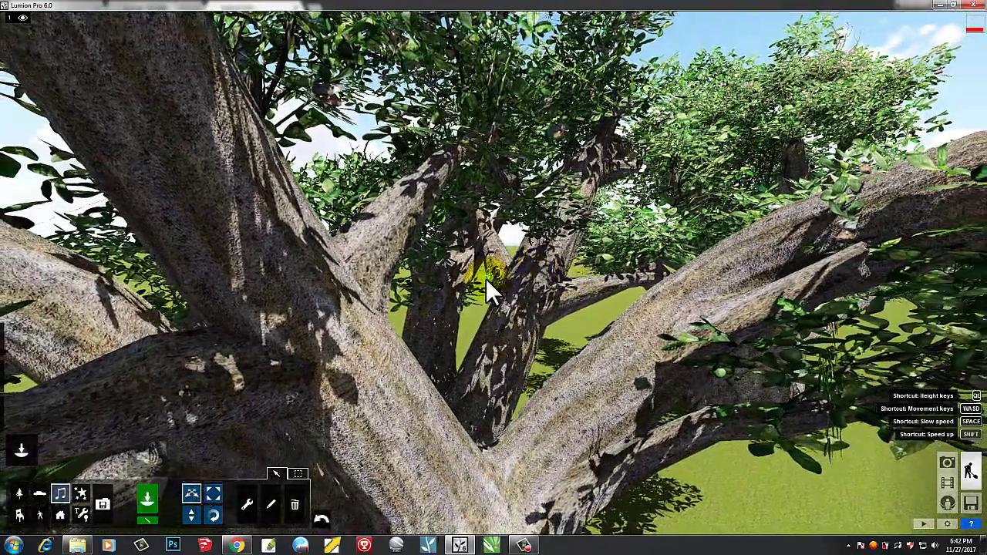
pyautogui.moveTo(487, 280); pyautogui.dragTo(283, 434)
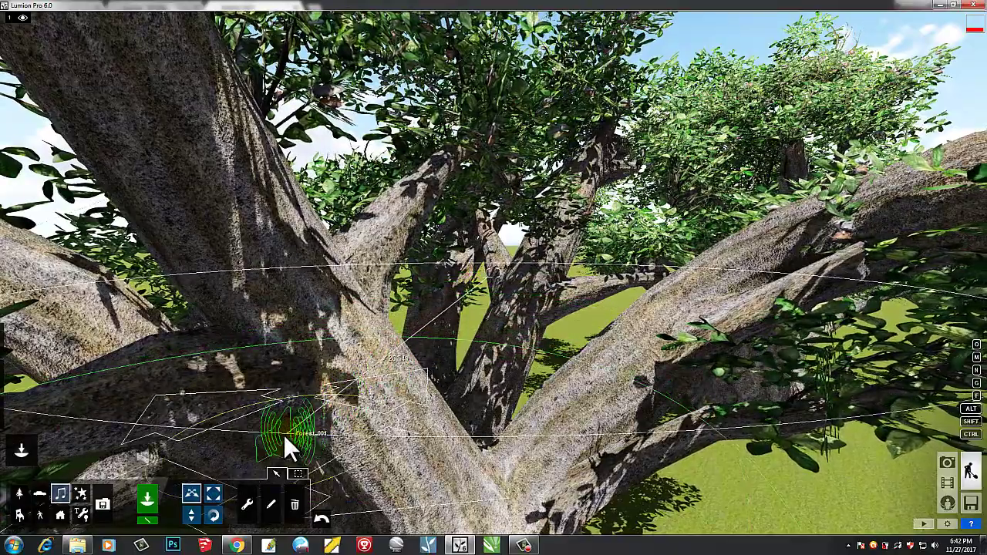
pyautogui.press('s')
pyautogui.press('s')
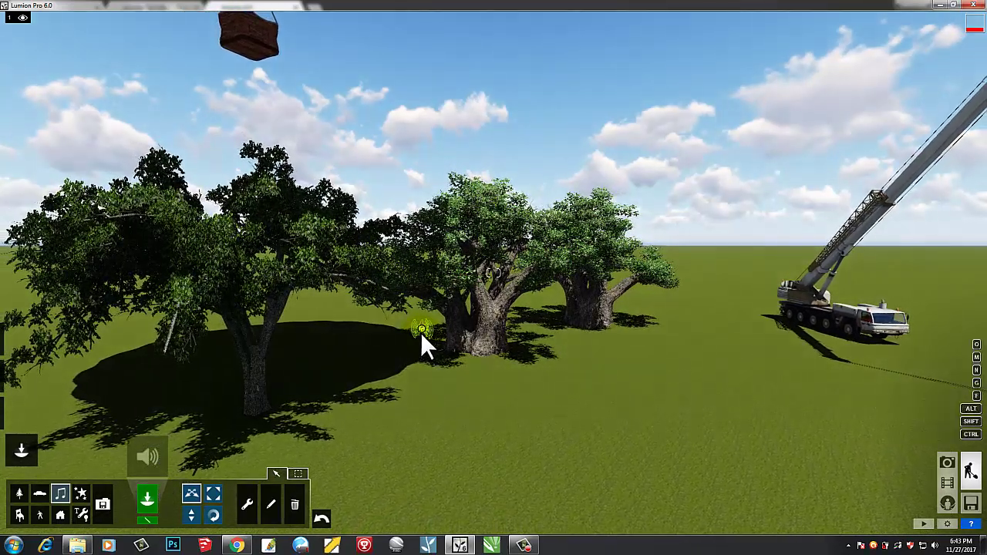
pyautogui.moveTo(399, 341); pyautogui.dragTo(245, 278)
pyautogui.moveTo(272, 337); pyautogui.dragTo(534, 409)
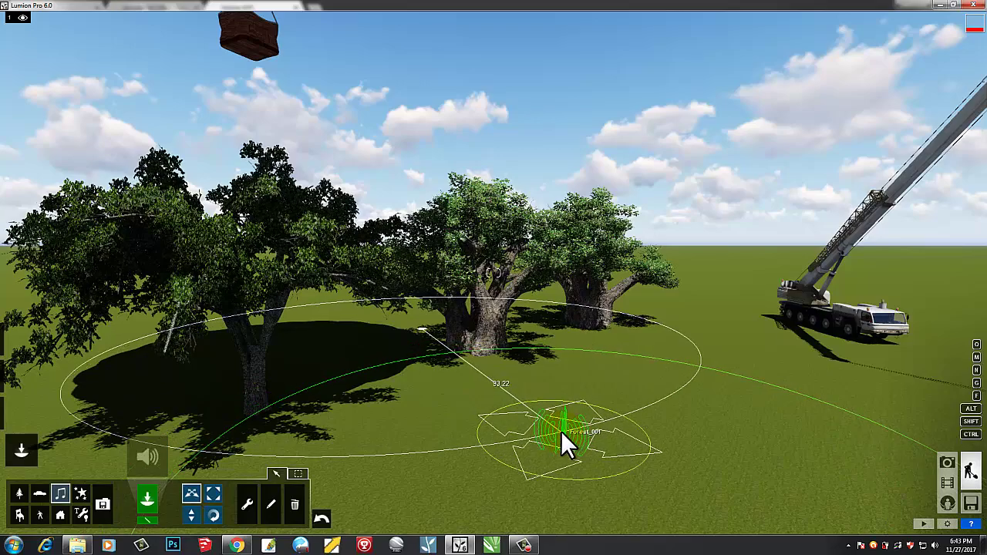
# Step: Raise the forest sound above the grass and shift it to a spot near the thick-trunked trees
pyautogui.moveTo(602, 447)
pyautogui.mouseDown(button='right')
pyautogui.moveTo(613, 438)
pyautogui.moveTo(600, 443)
pyautogui.mouseUp(button='right')
pyautogui.press('w')
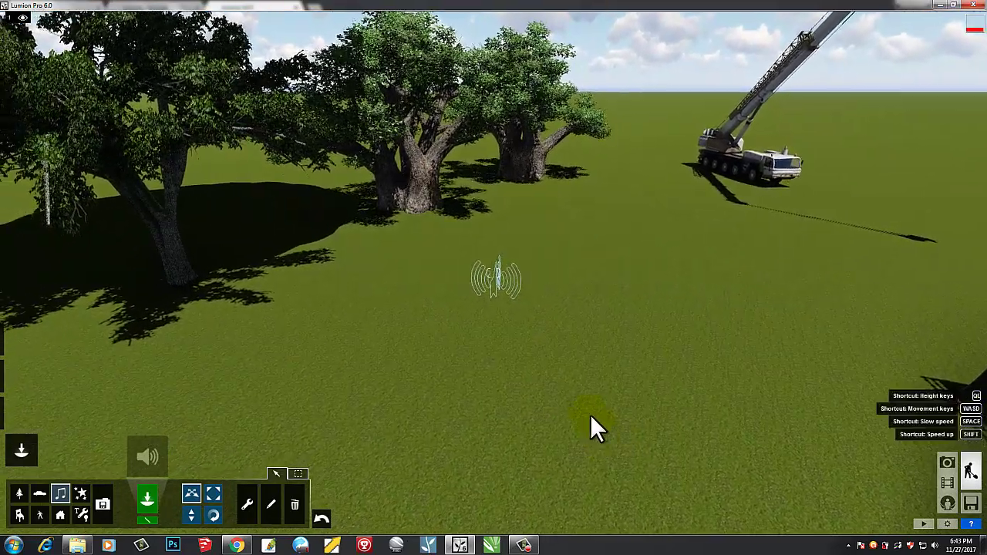
pyautogui.press('w')
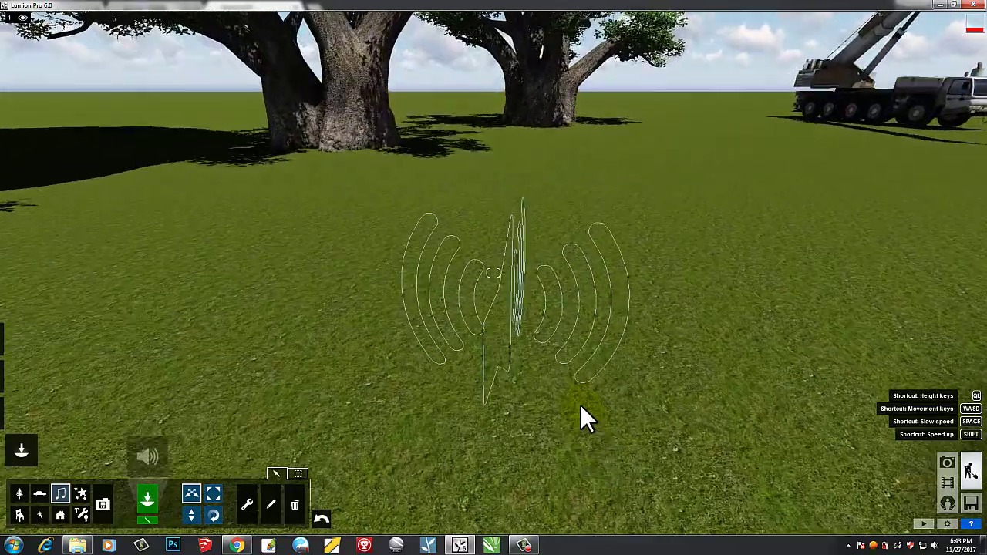
pyautogui.press('s')
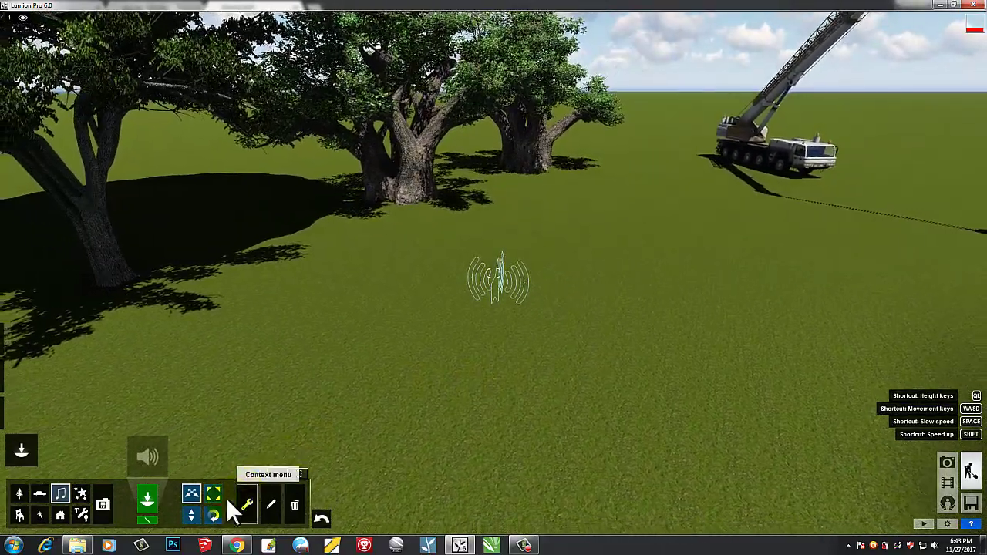
pyautogui.click(191, 516)
pyautogui.moveTo(494, 299)
pyautogui.mouseDown()
pyautogui.moveTo(487, 206)
pyautogui.moveTo(434, 119)
pyautogui.moveTo(440, 26)
pyautogui.moveTo(452, 8)
pyautogui.mouseUp()
pyautogui.scroll(-3, 501, 163)
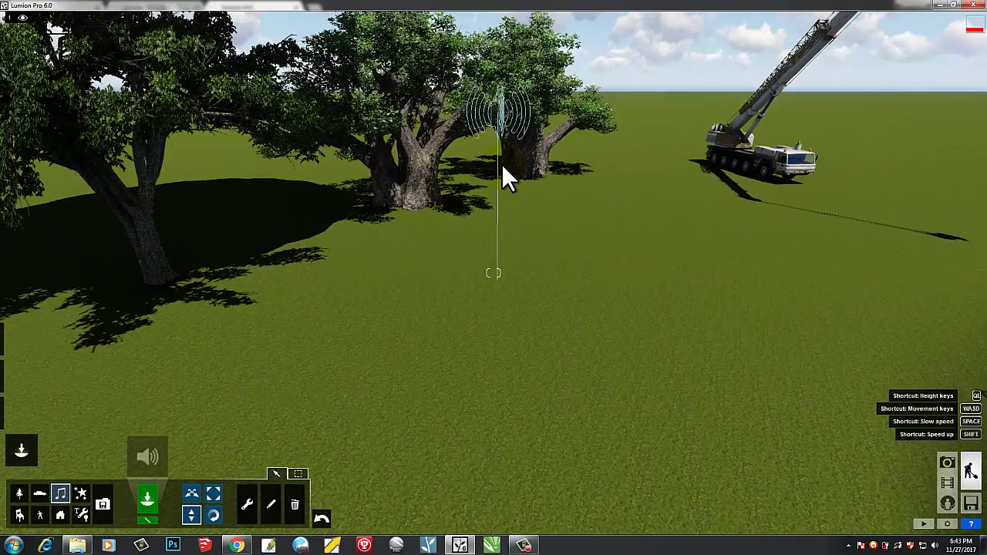
pyautogui.click(198, 495)
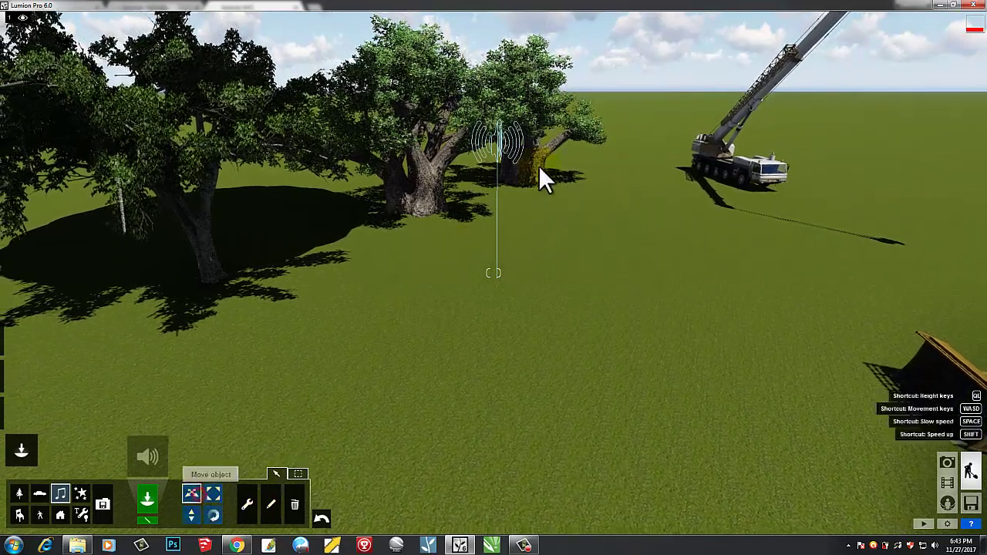
pyautogui.moveTo(499, 150); pyautogui.dragTo(470, 228)
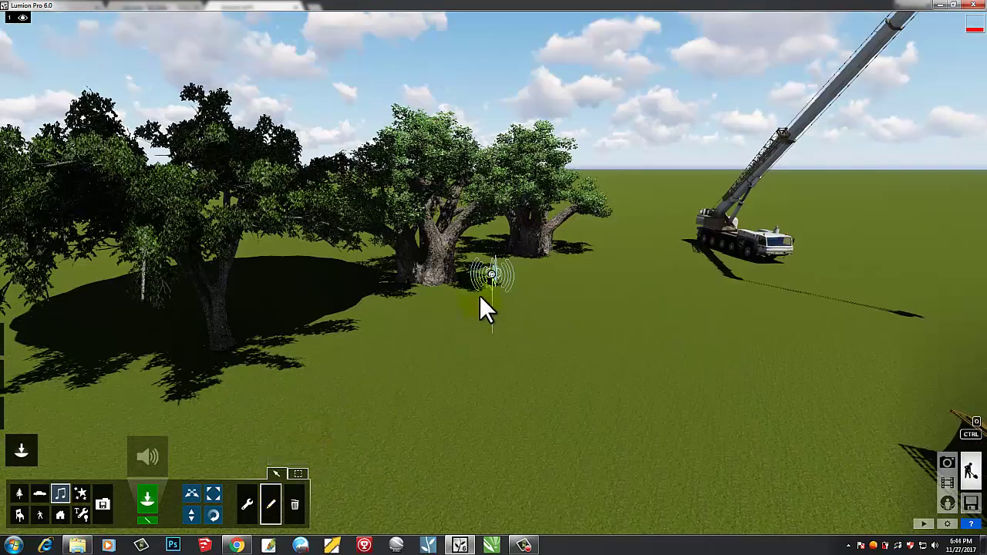
# Step: Open the forest sound's properties and increase its minimum and maximum distances to widen both range circles
pyautogui.click(493, 273)
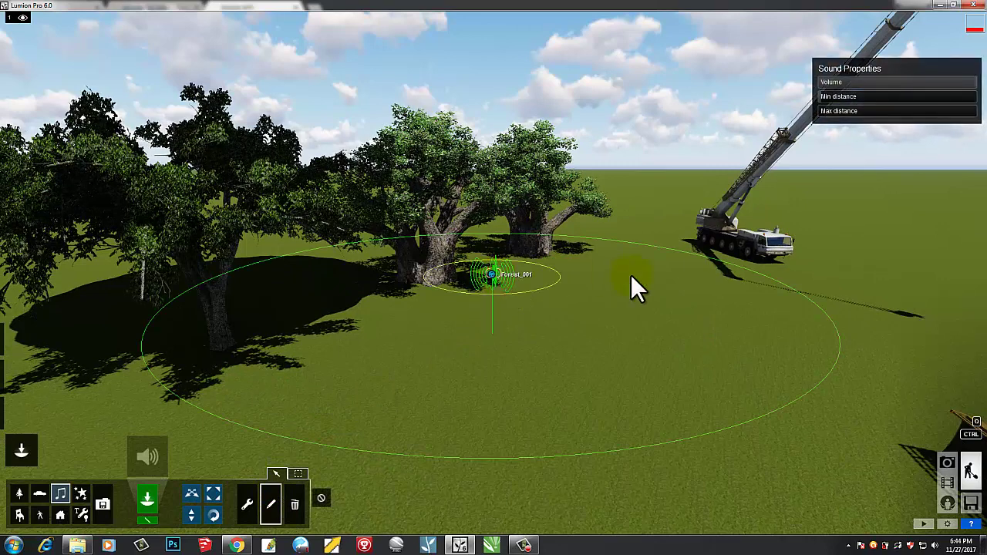
pyautogui.click(830, 87)
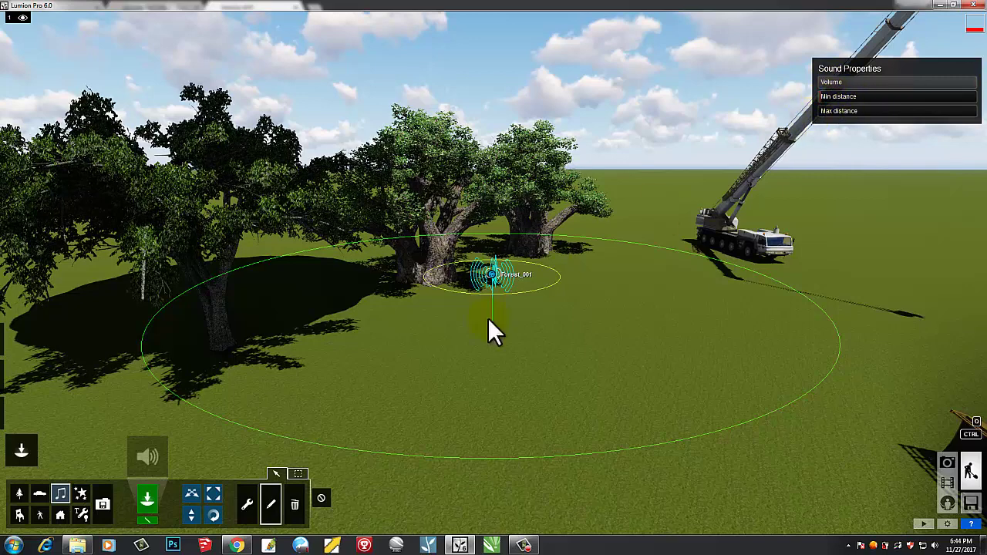
pyautogui.click(272, 515)
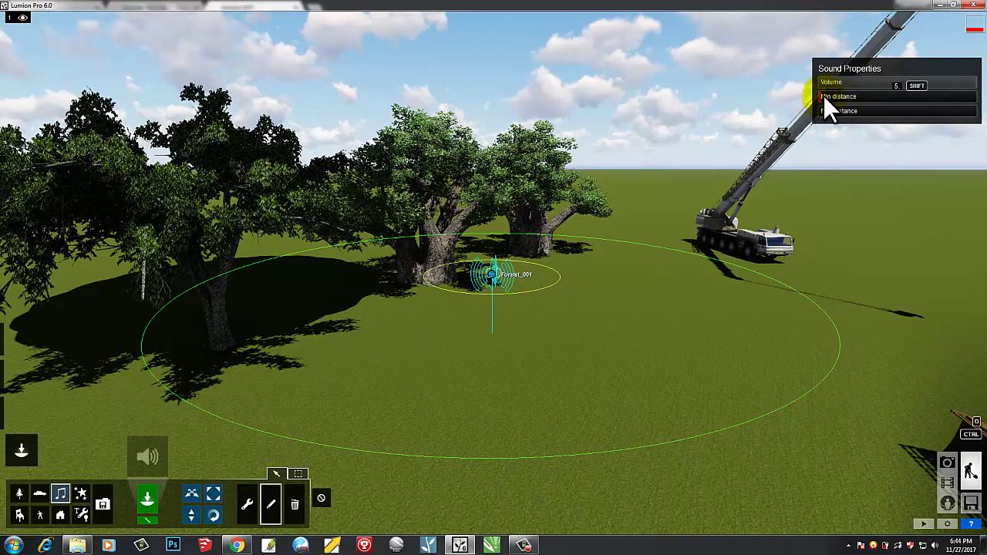
pyautogui.moveTo(823, 96); pyautogui.dragTo(799, 141)
pyautogui.click(826, 113)
# Step: Travel away from the forest sound and back up to it to examine how it carries across its two range circles
pyautogui.press('s')
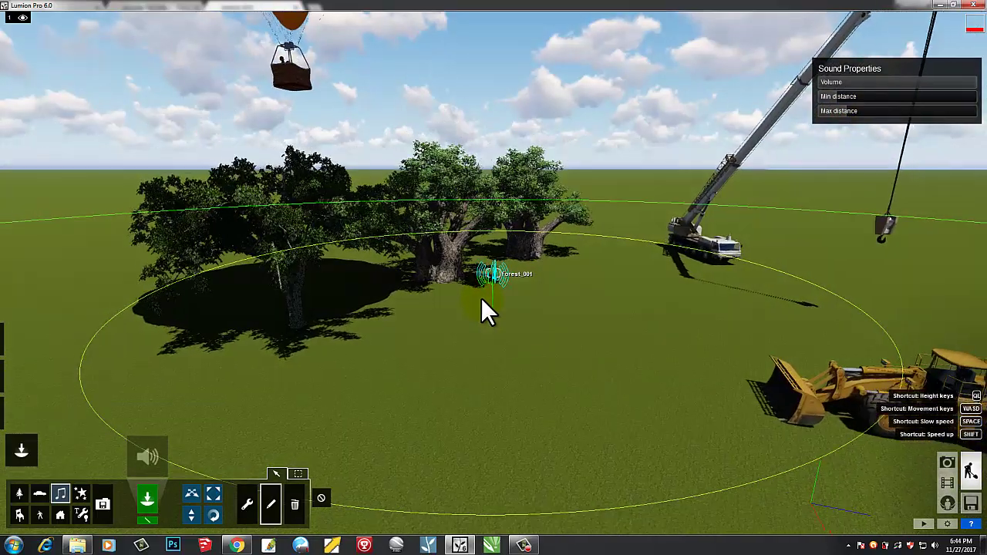
pyautogui.press('s')
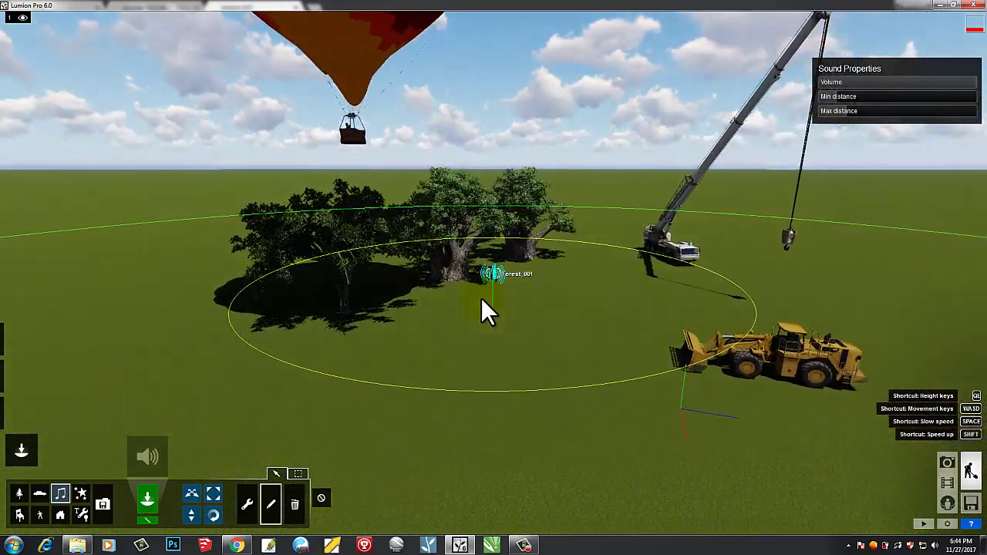
pyautogui.press('s')
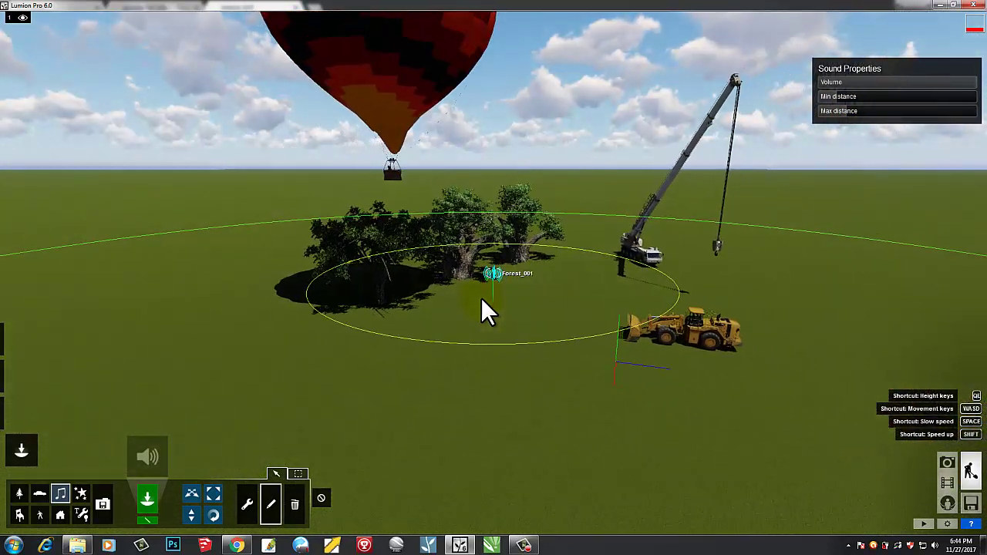
pyautogui.press('s')
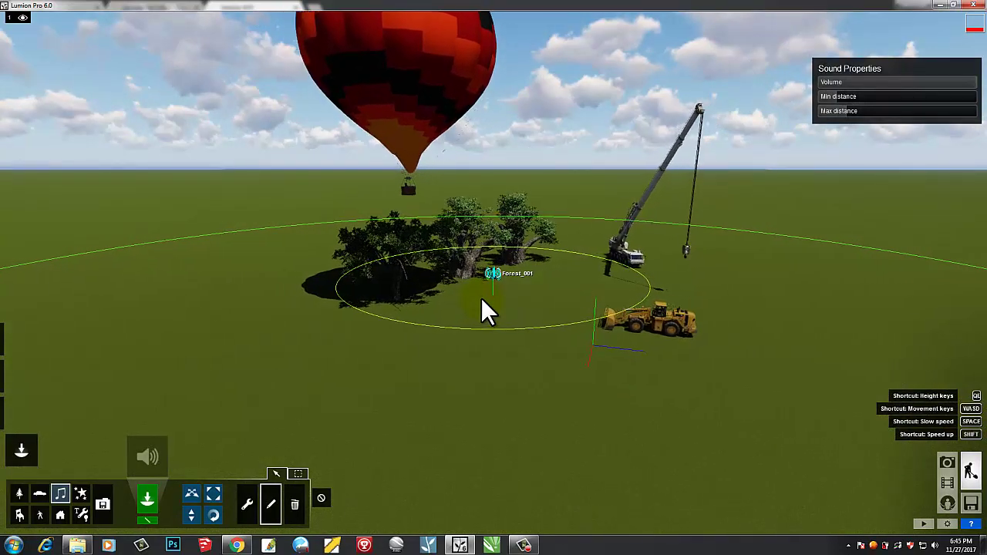
pyautogui.press('w')
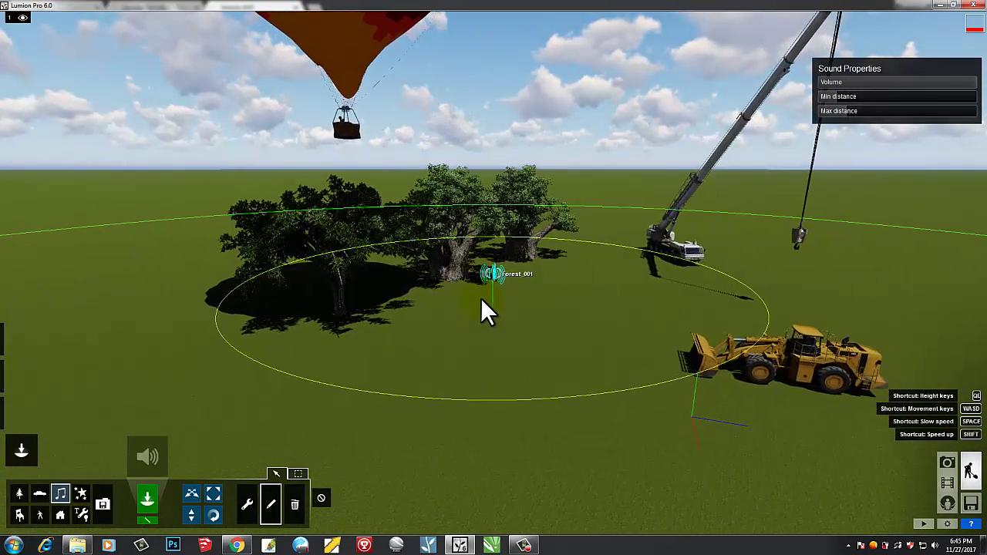
pyautogui.press('w')
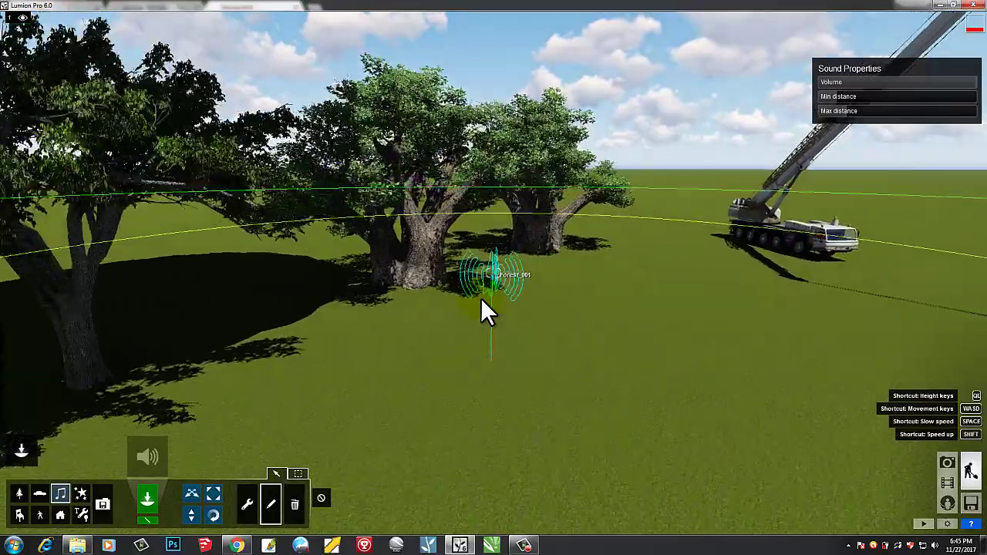
pyautogui.press('w')
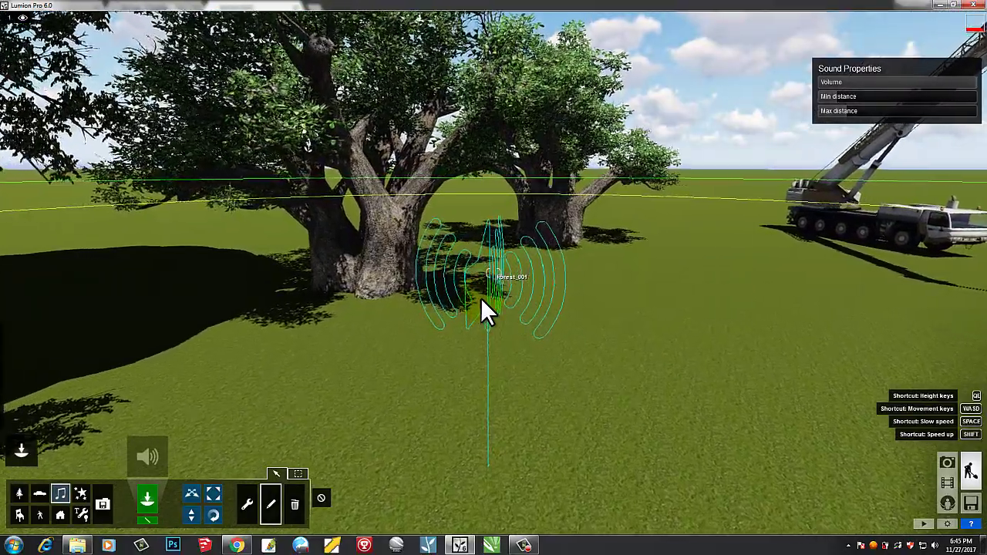
pyautogui.press('w')
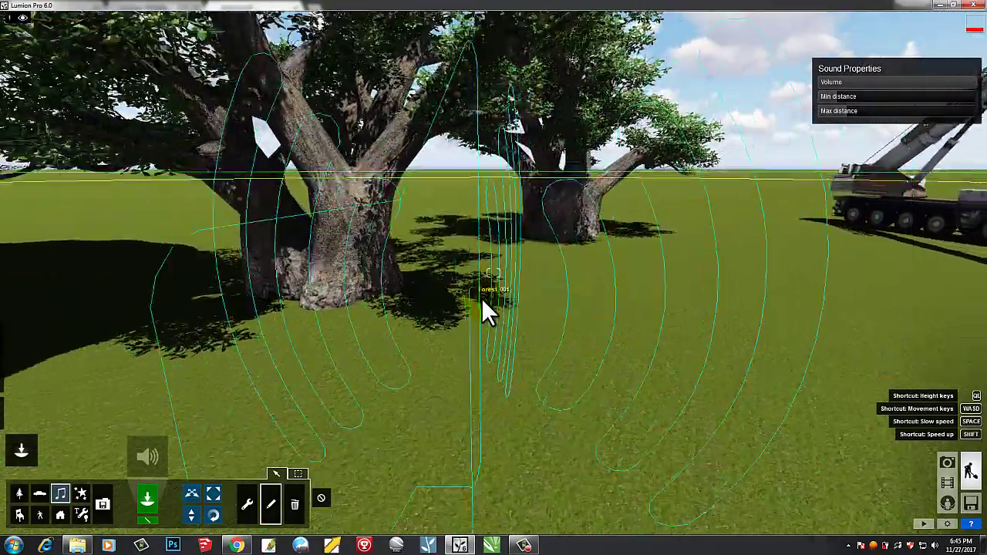
pyautogui.press('s')
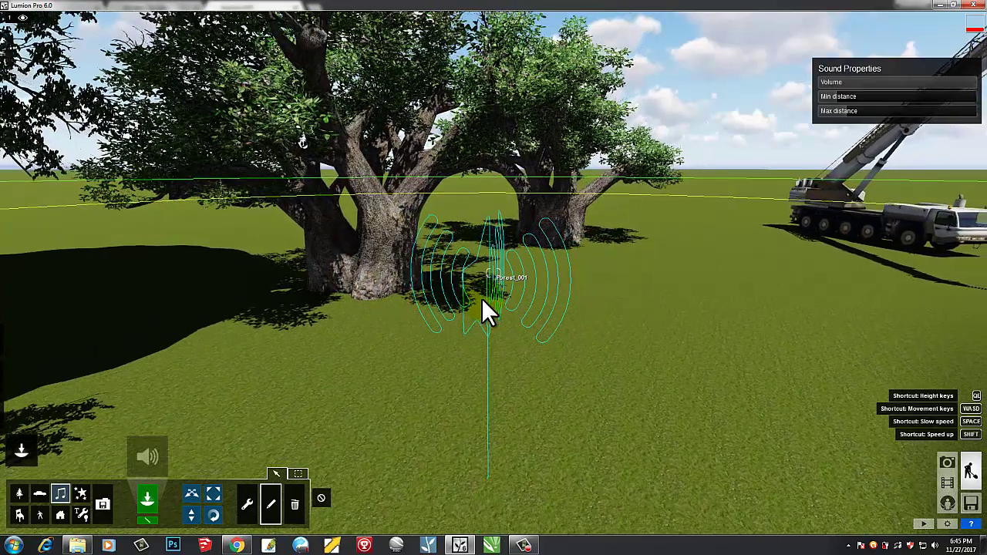
# Step: Lower the forest sound's volume and reduce its minimum distance to shrink the inner range circle
pyautogui.press('s')
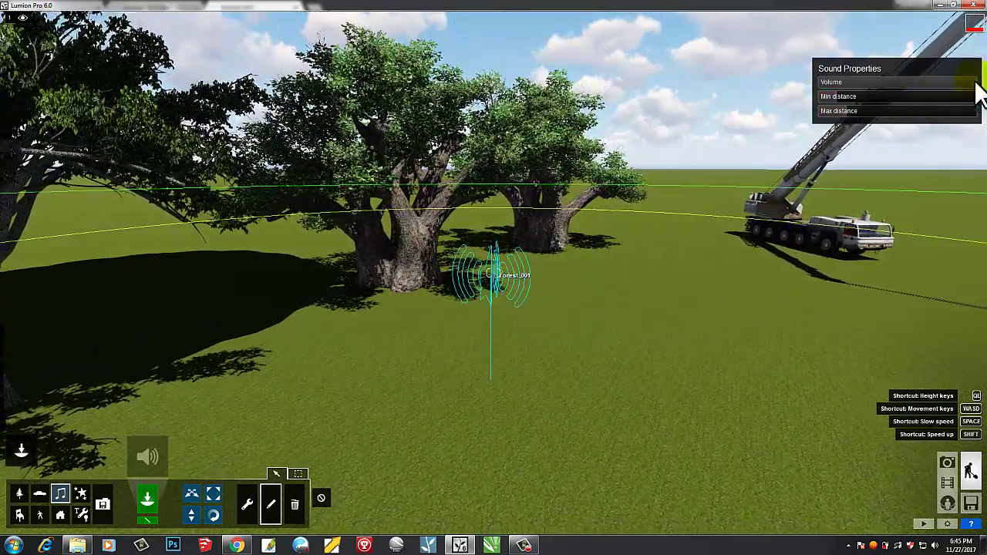
pyautogui.moveTo(976, 80); pyautogui.dragTo(873, 84)
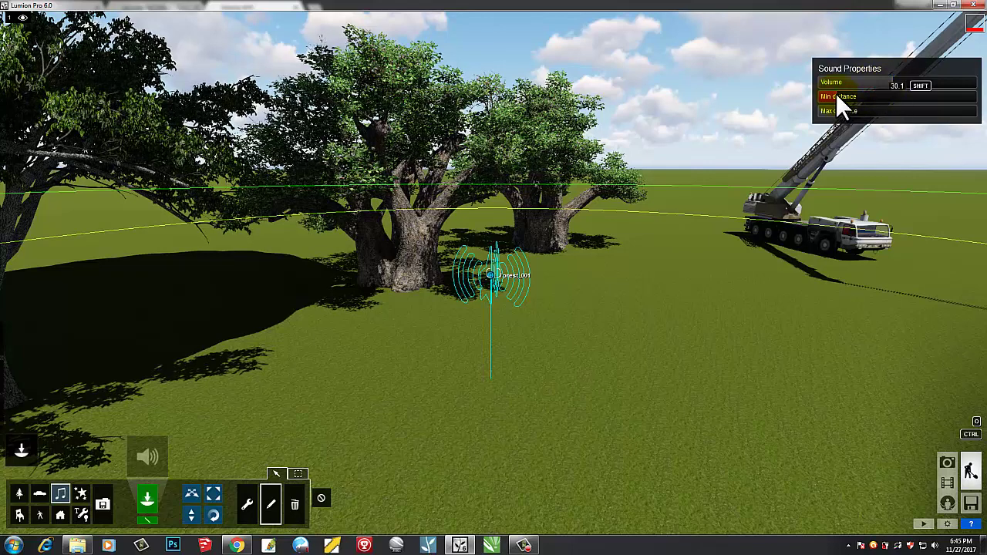
pyautogui.moveTo(859, 94); pyautogui.dragTo(838, 113)
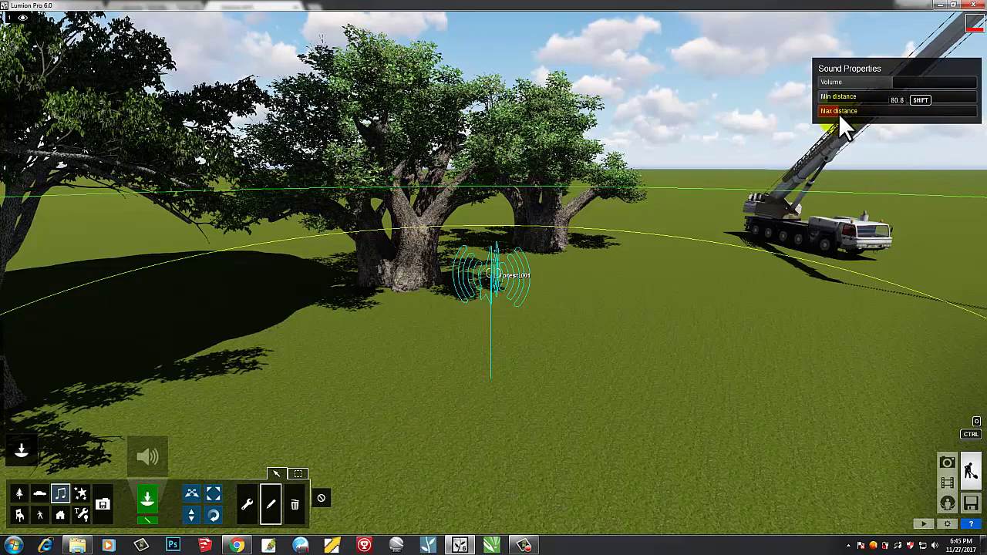
pyautogui.press('s')
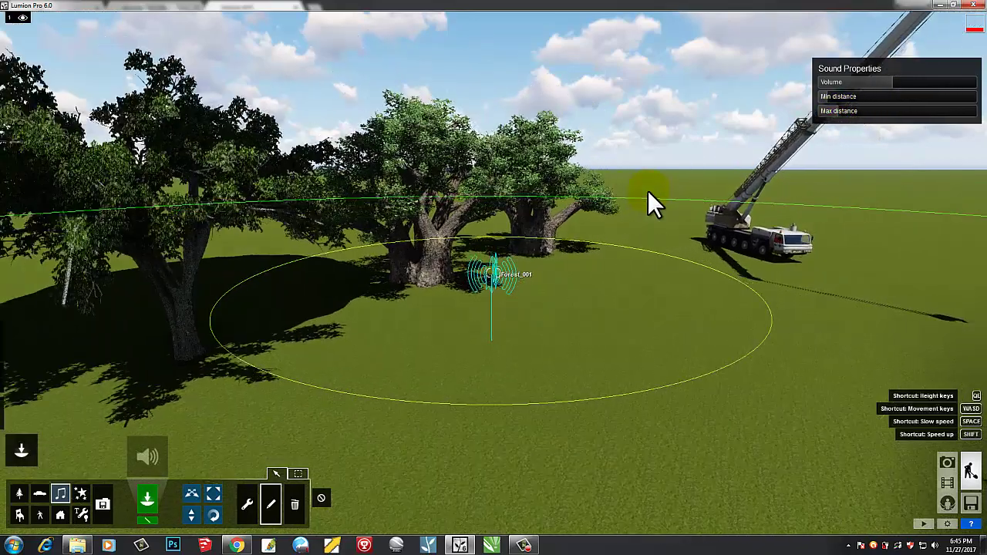
# Step: Switch the object library to the Effects category with the trees, crane and wheel loader in view
pyautogui.moveTo(681, 212); pyautogui.dragTo(682, 213, button='right')
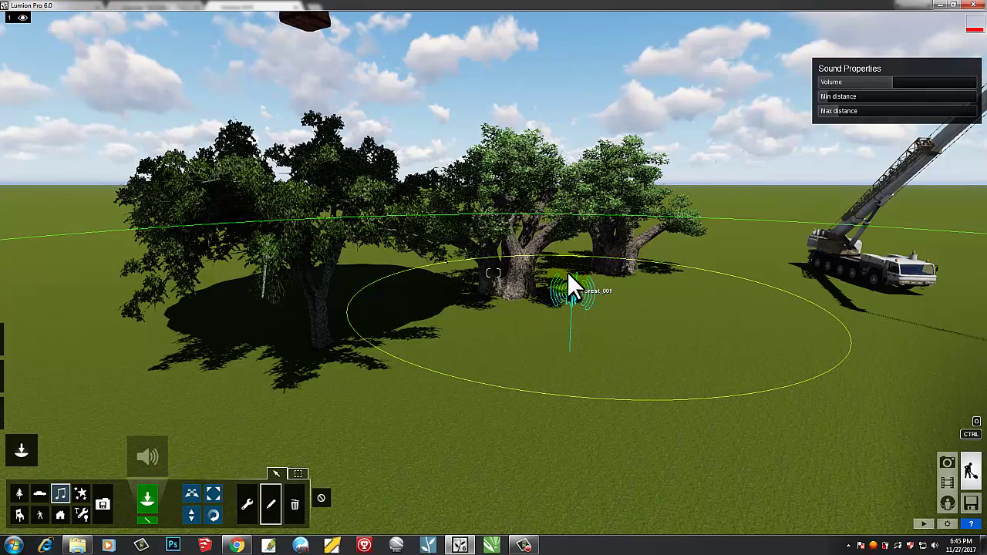
pyautogui.scroll(-3, 575, 287)
pyautogui.press('d')
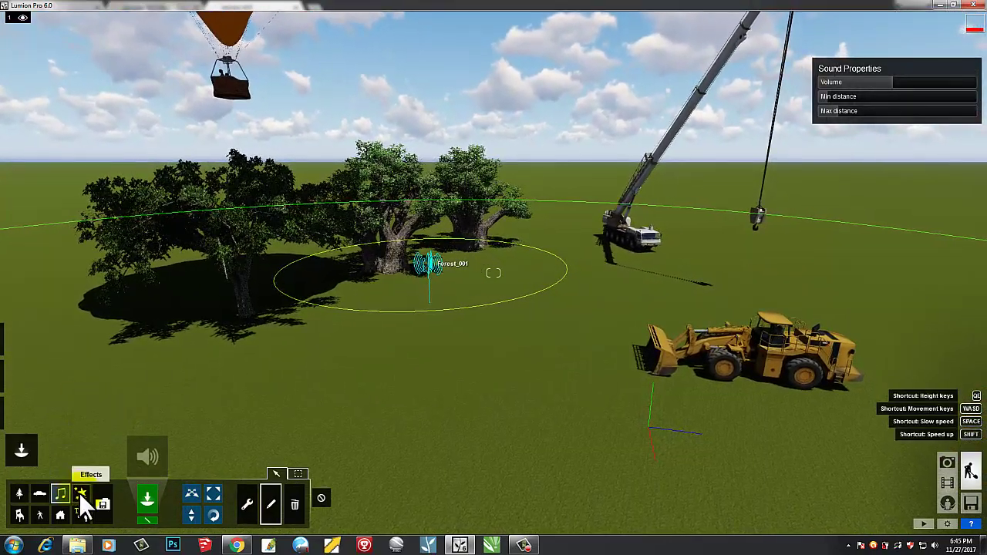
pyautogui.click(79, 492)
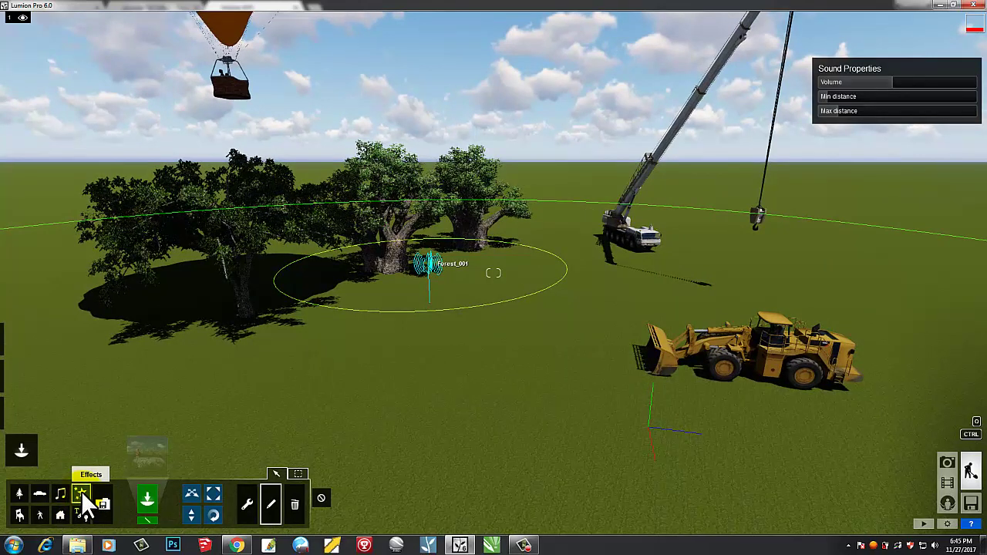
pyautogui.moveTo(314, 362); pyautogui.dragTo(310, 359, button='right')
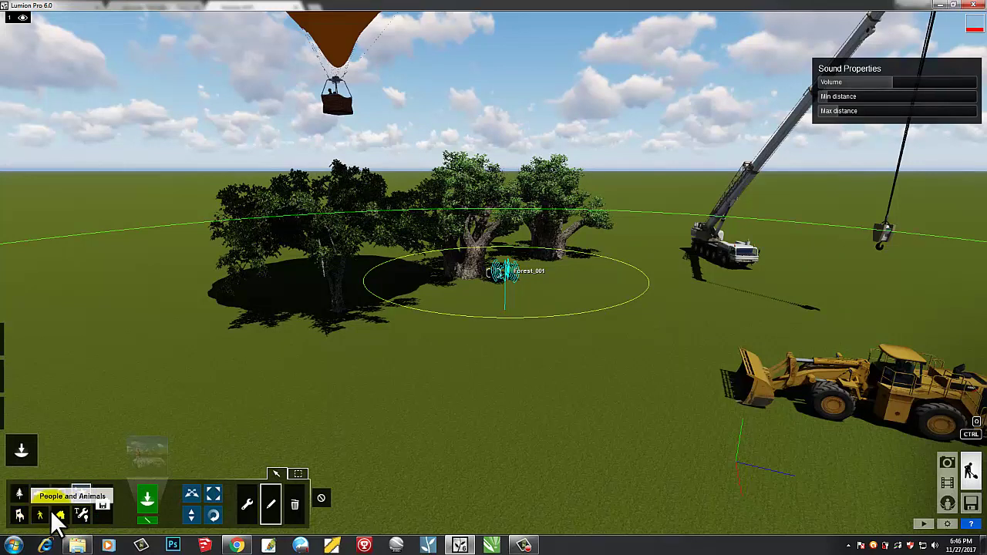
pyautogui.click(81, 496)
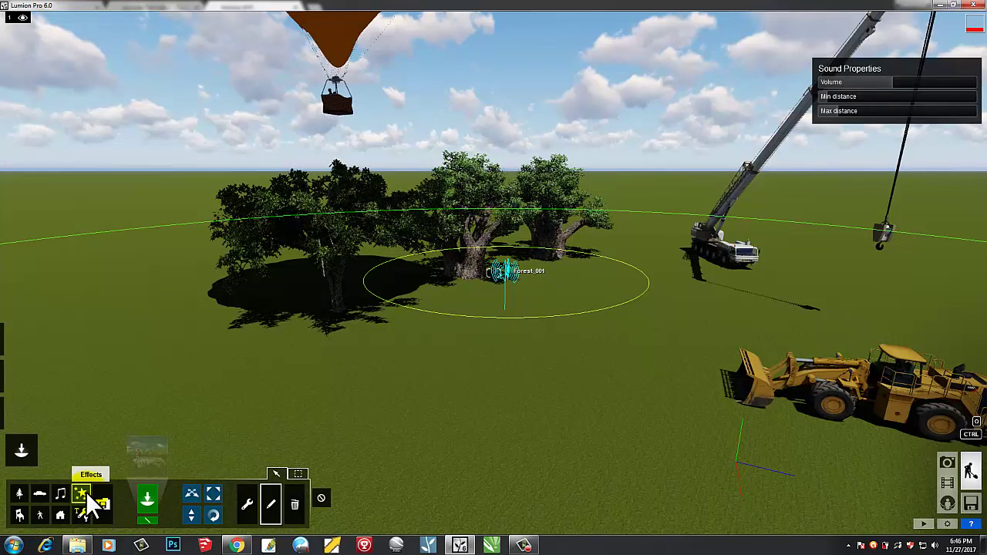
pyautogui.click(86, 491)
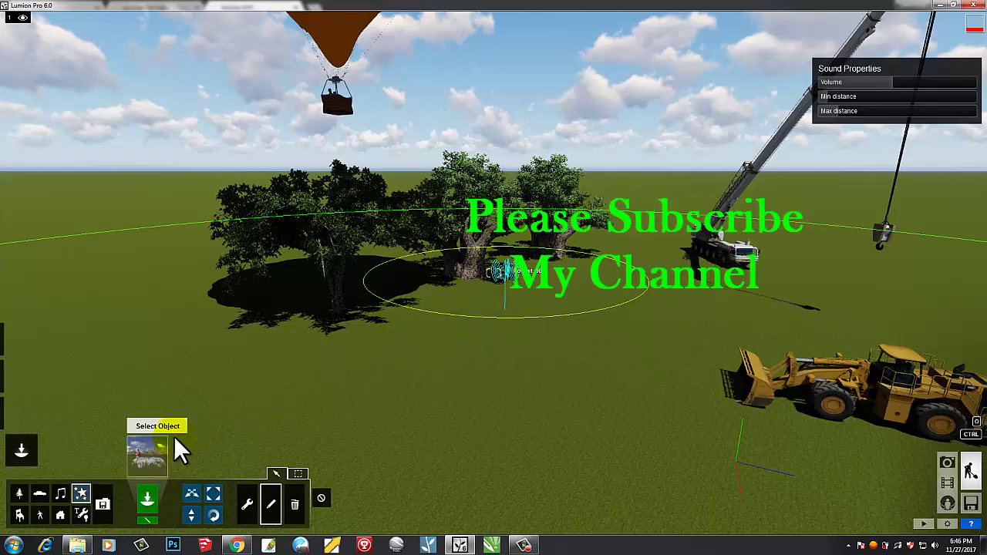
# Step: Return to the Sound category and switch from editing sound properties to the context menu mode
pyautogui.click(61, 494)
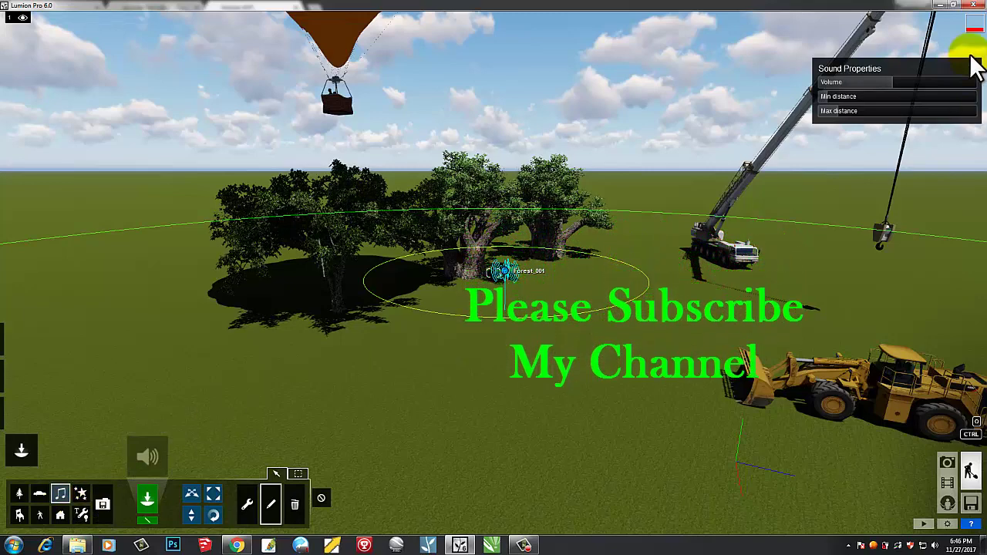
pyautogui.click(247, 502)
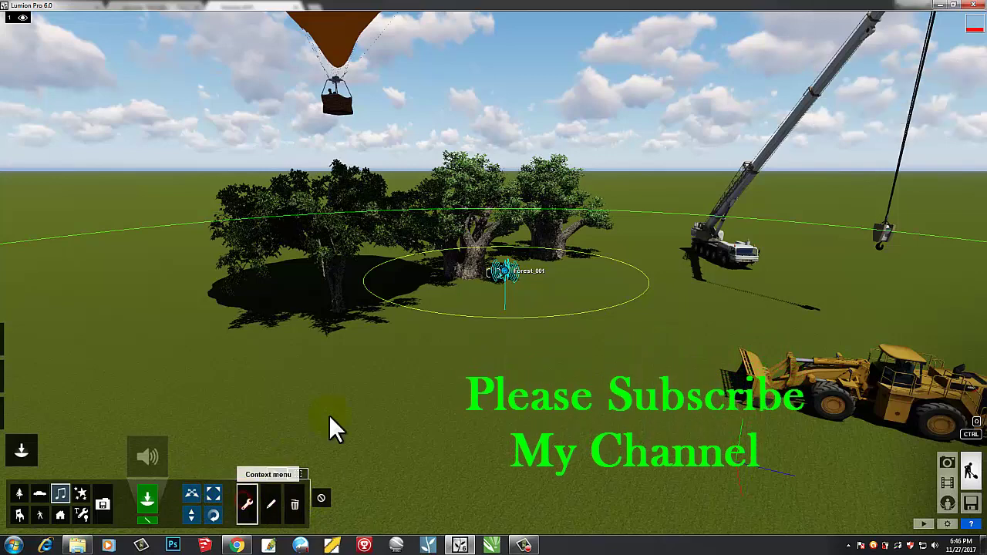